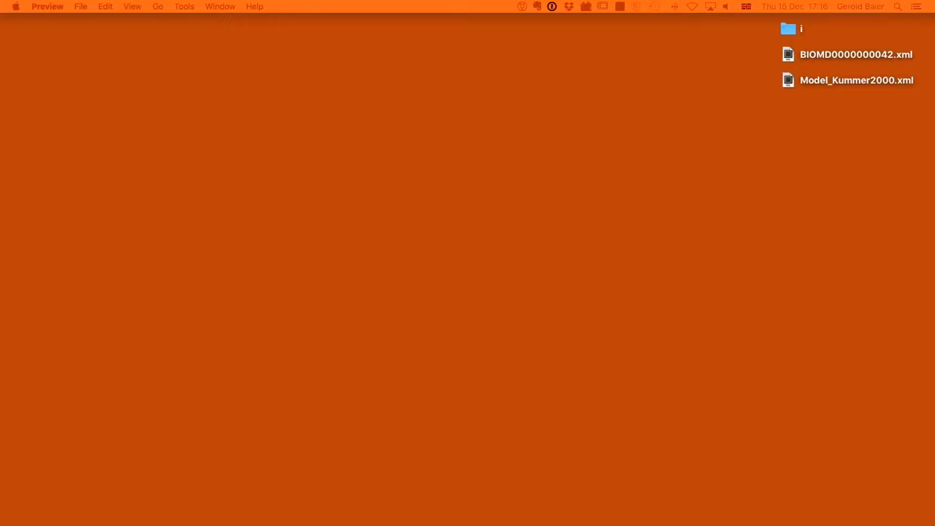
# - Switch to MATLAB and launch SimBiology by running the simbiology command
pyautogui.press('super+Tab')
pyautogui.press('super+Tab')
pyautogui.press('super+Tab')
pyautogui.press('super+Tab')
pyautogui.press('super+Tab')
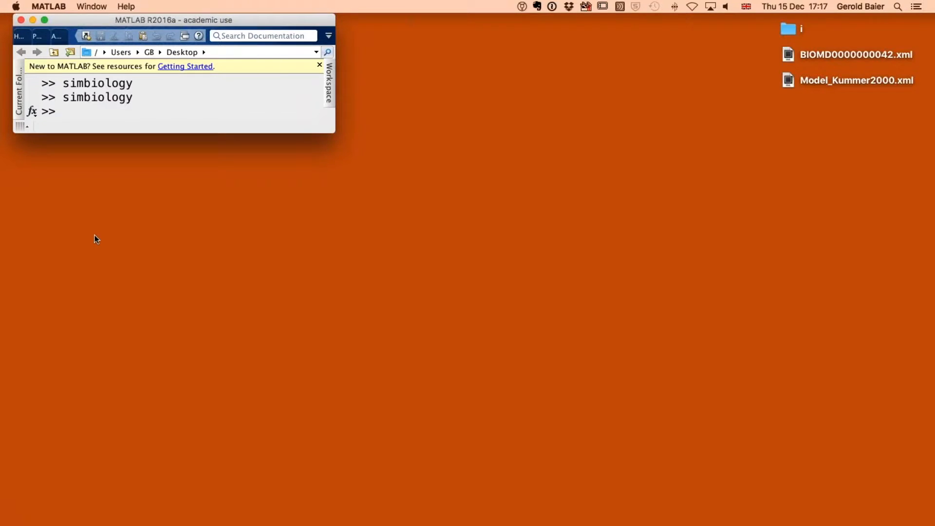
pyautogui.press('Up')
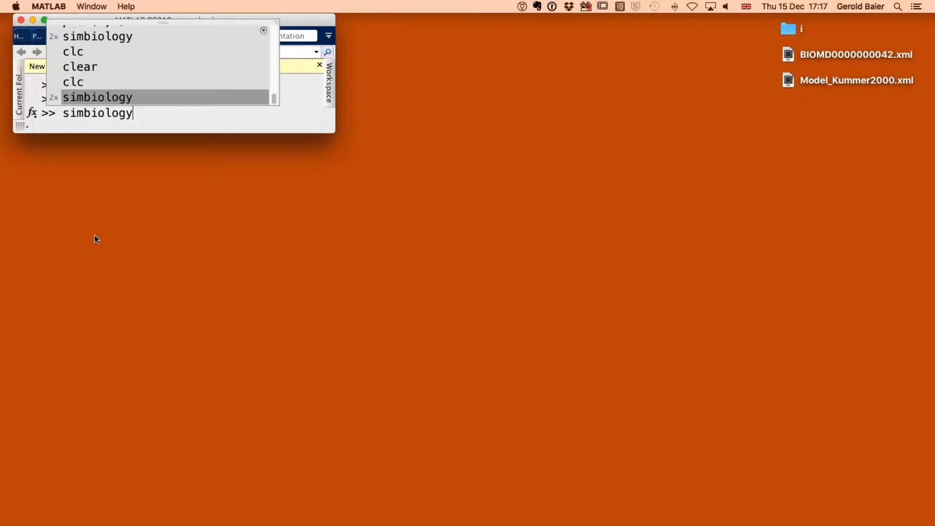
pyautogui.press('Return')
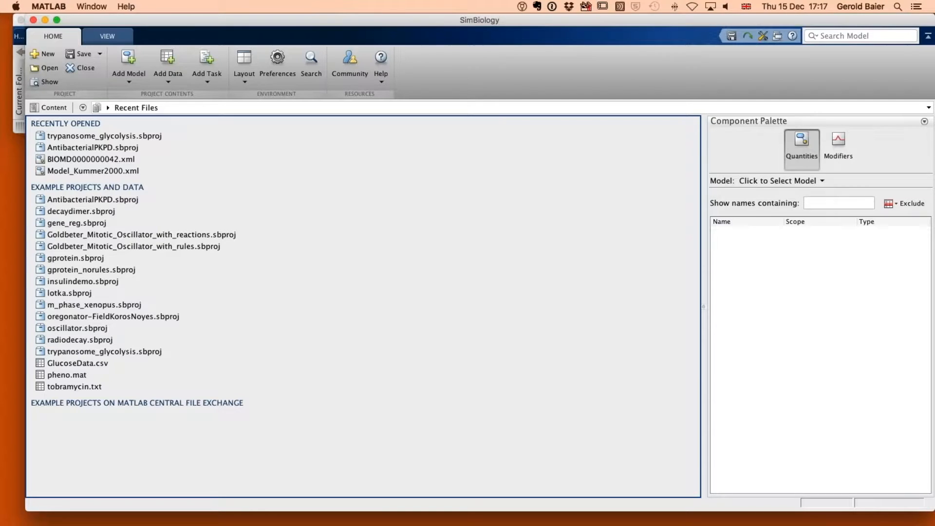
# - Move the SimBiology window aside to view the simbiology command in the MATLAB prompt, and restore the window's position
pyautogui.moveTo(127, 18); pyautogui.dragTo(119, 141)
pyautogui.moveTo(133, 99); pyautogui.dragTo(59, 99)
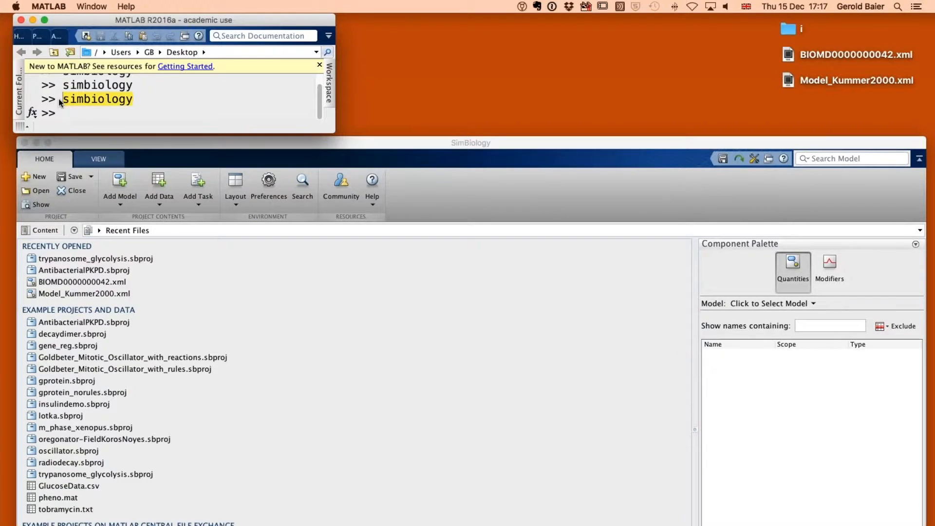
pyautogui.moveTo(131, 139); pyautogui.dragTo(124, 17)
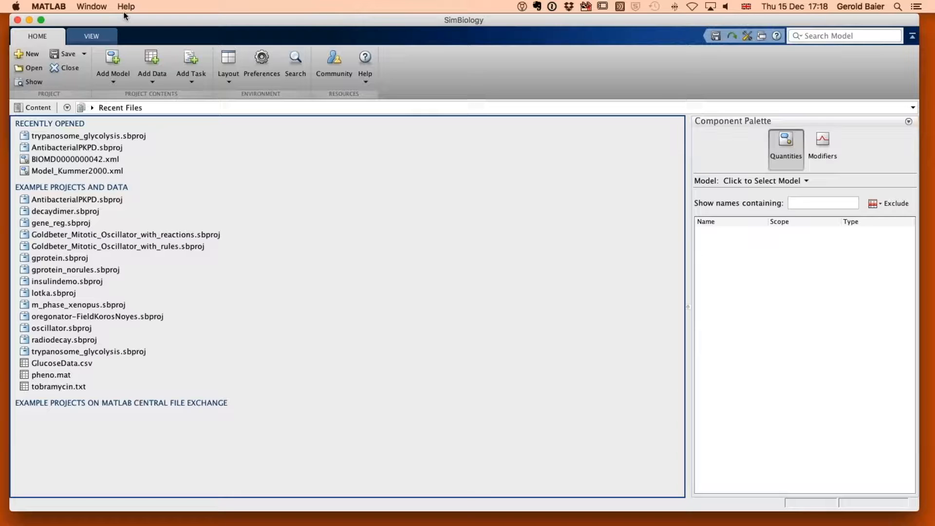
# - Load the model file BIOMD0000000042.xml from the Desktop into the SimBiology project
pyautogui.click(117, 74)
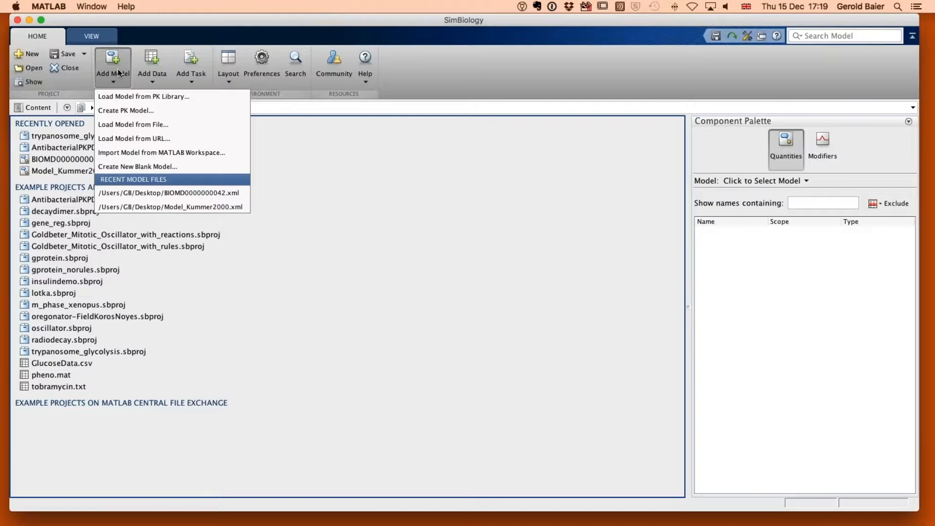
pyautogui.click(134, 124)
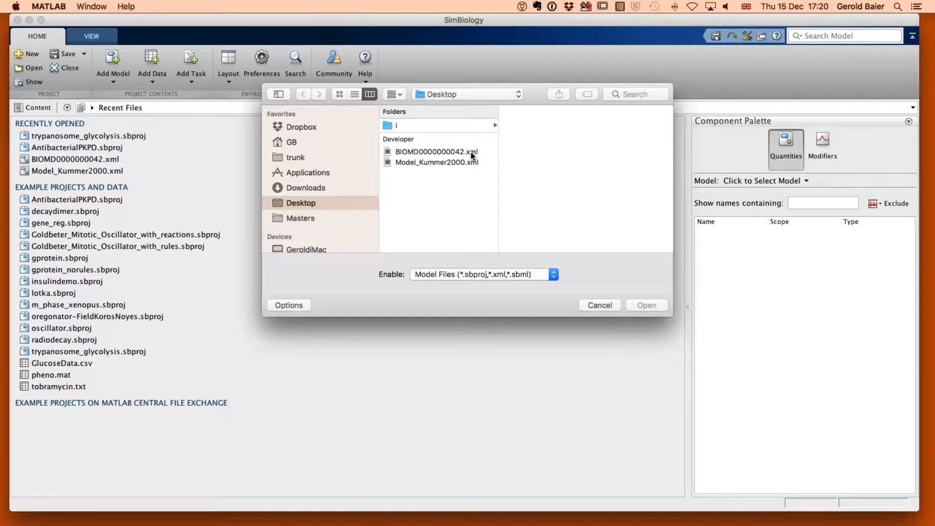
pyautogui.click(435, 151)
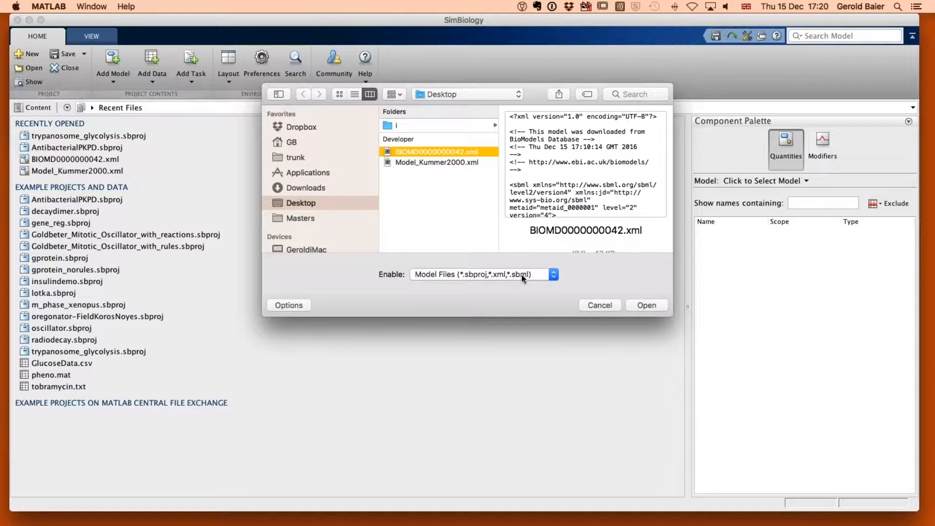
pyautogui.click(647, 306)
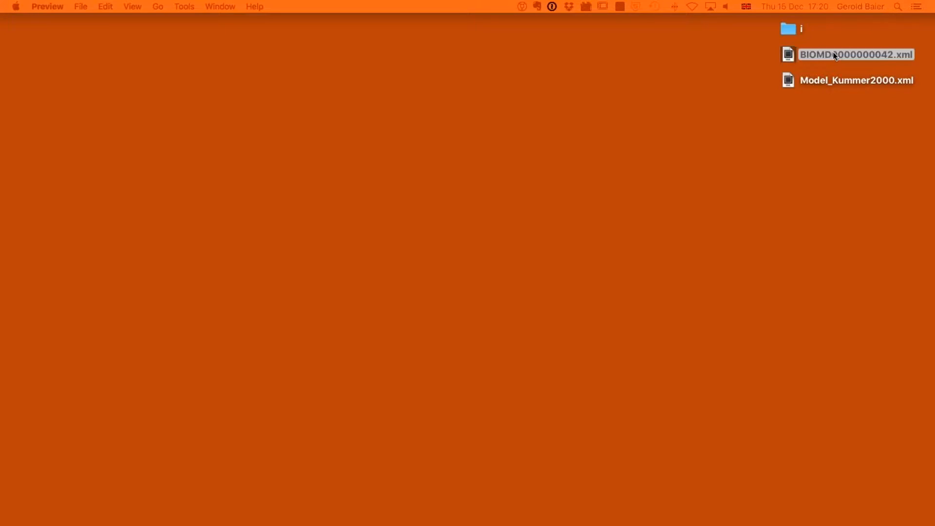
# - Open BIOMD0000000042.xml from the Desktop in Sublime Text and examine its header, notes and model name
pyautogui.doubleClick(833, 55)
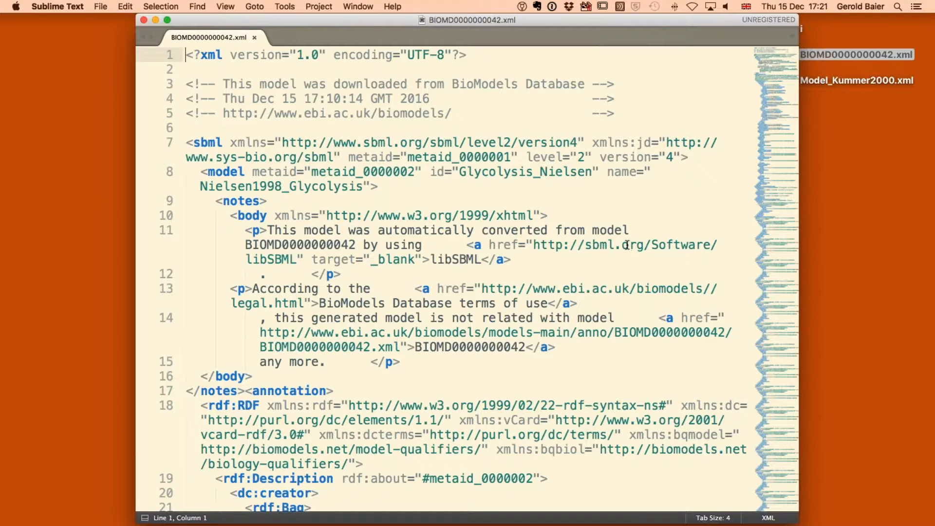
pyautogui.scroll(-1, 627, 245)
pyautogui.scroll(-3, 627, 246)
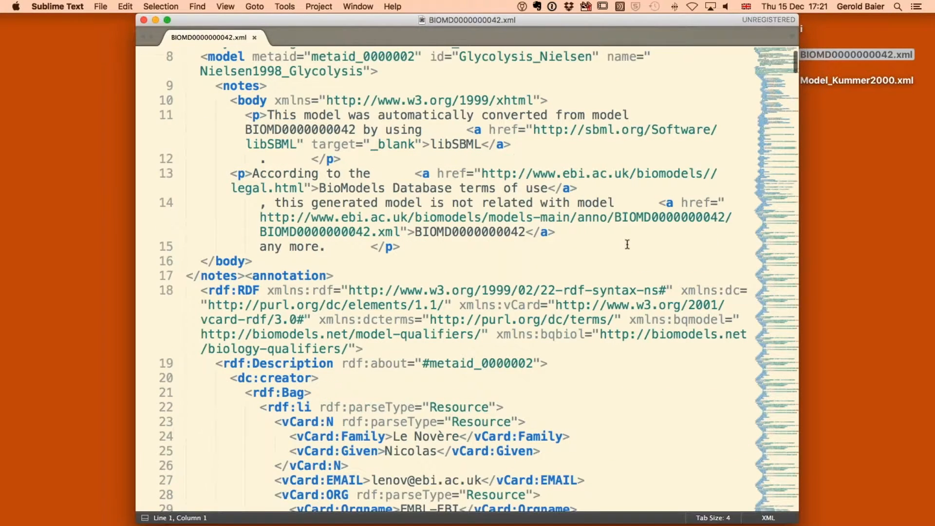
pyautogui.scroll(-6, 627, 245)
pyautogui.scroll(2, 628, 244)
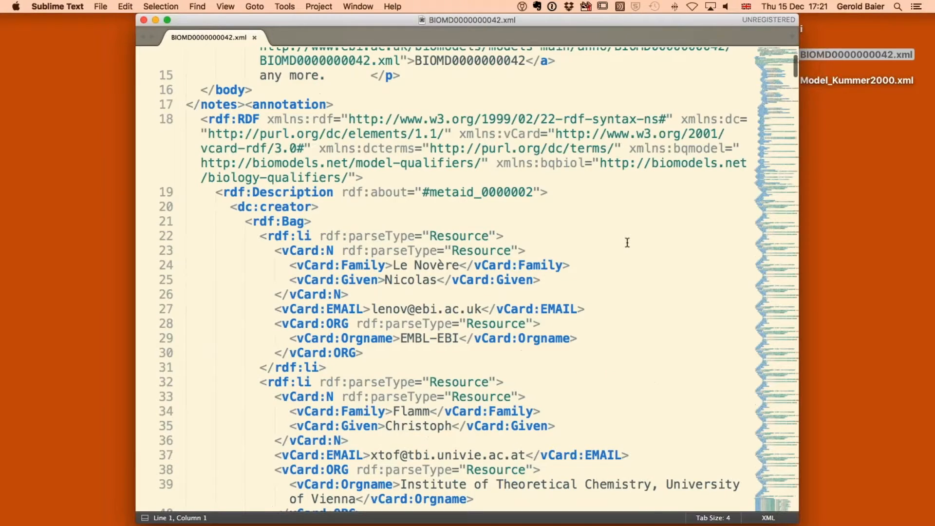
pyautogui.scroll(6, 628, 243)
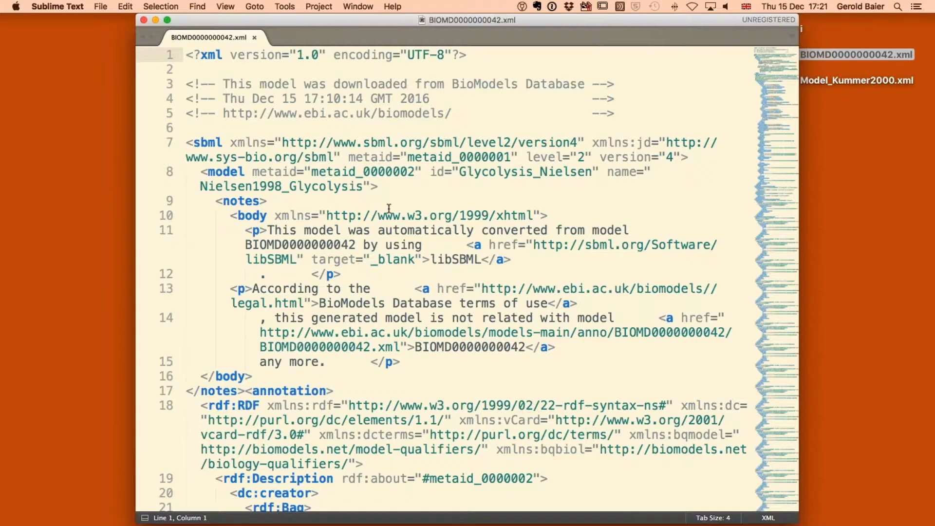
pyautogui.moveTo(372, 186); pyautogui.dragTo(182, 186)
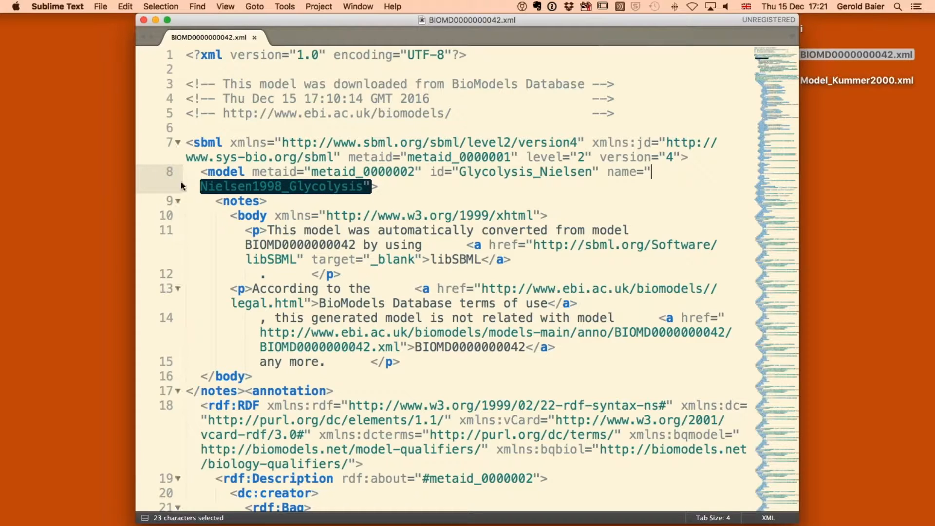
pyautogui.click(712, 210)
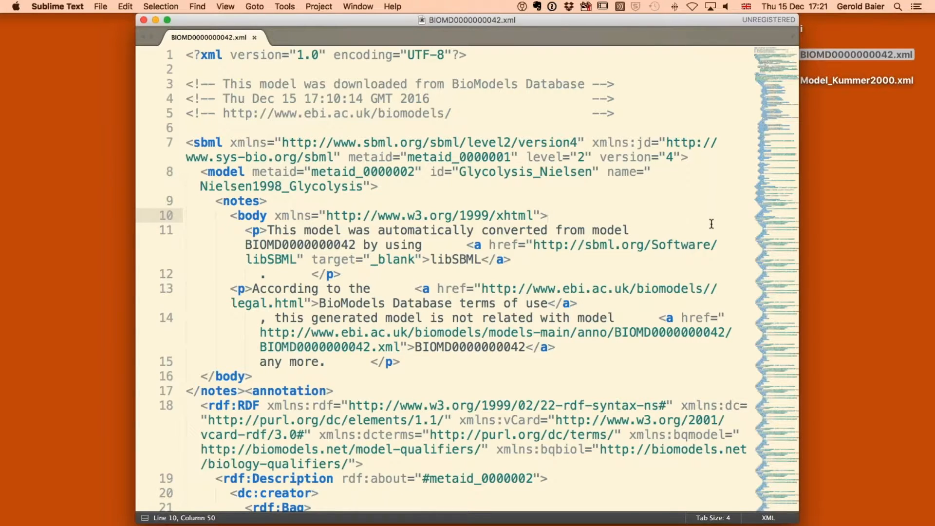
# - Search the XML file for NADH and examine the compartment and initial amount in its species entry
pyautogui.scroll(-1, 711, 223)
pyautogui.scroll(-10, 711, 223)
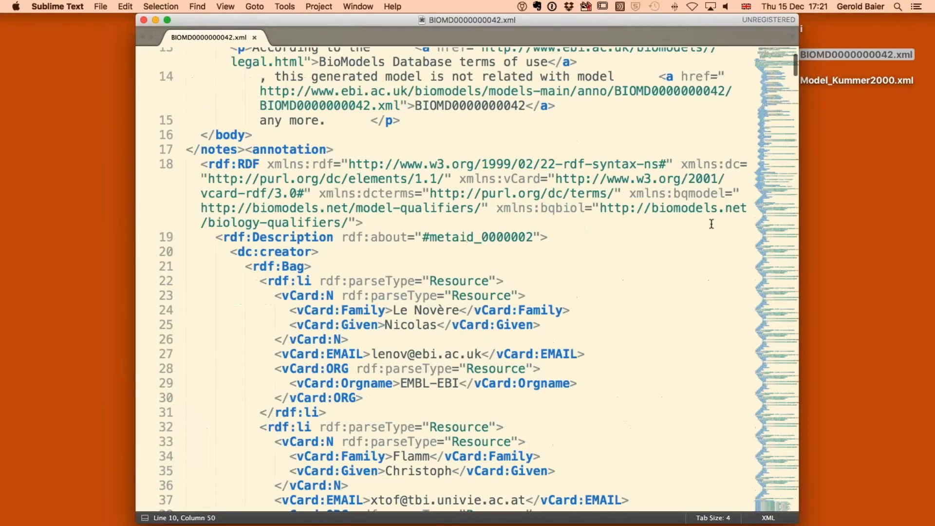
pyautogui.press('super+f')
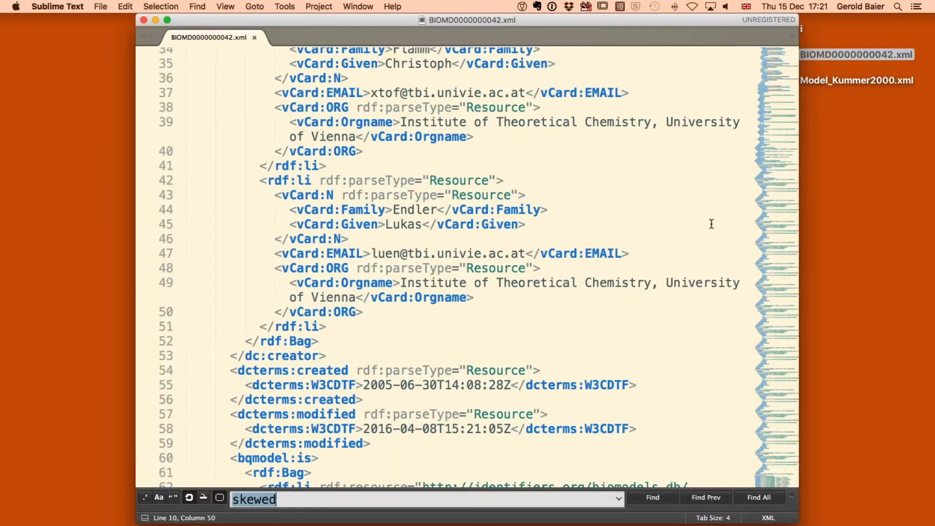
pyautogui.write('NADH')
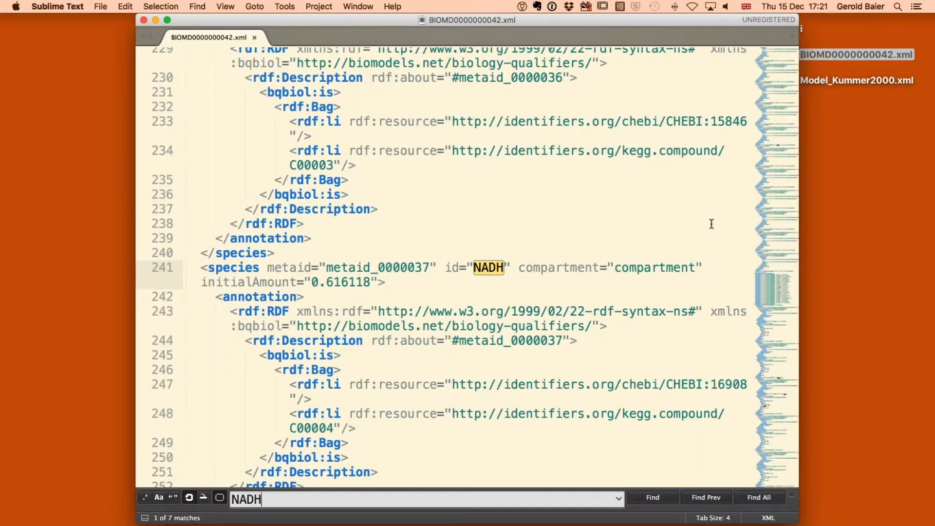
pyautogui.moveTo(268, 268); pyautogui.dragTo(195, 270)
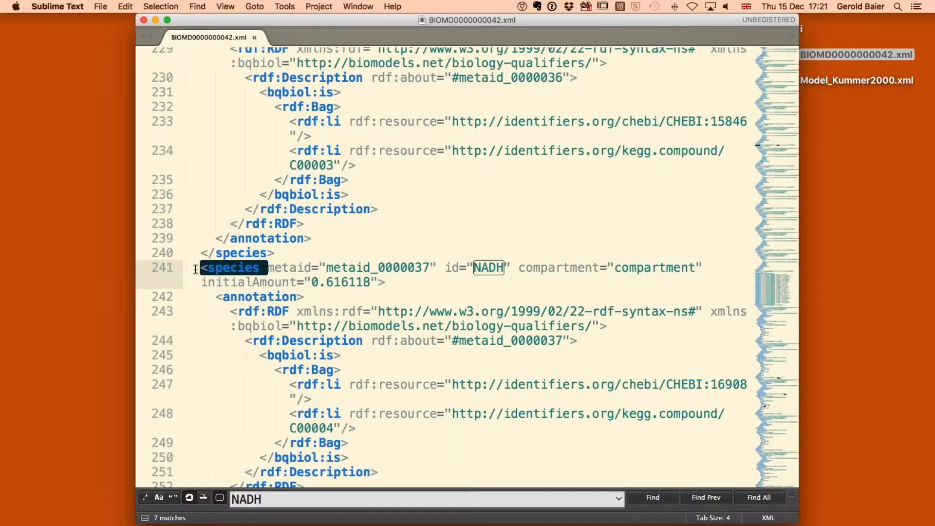
pyautogui.moveTo(711, 268); pyautogui.dragTo(518, 268)
pyautogui.click(542, 272)
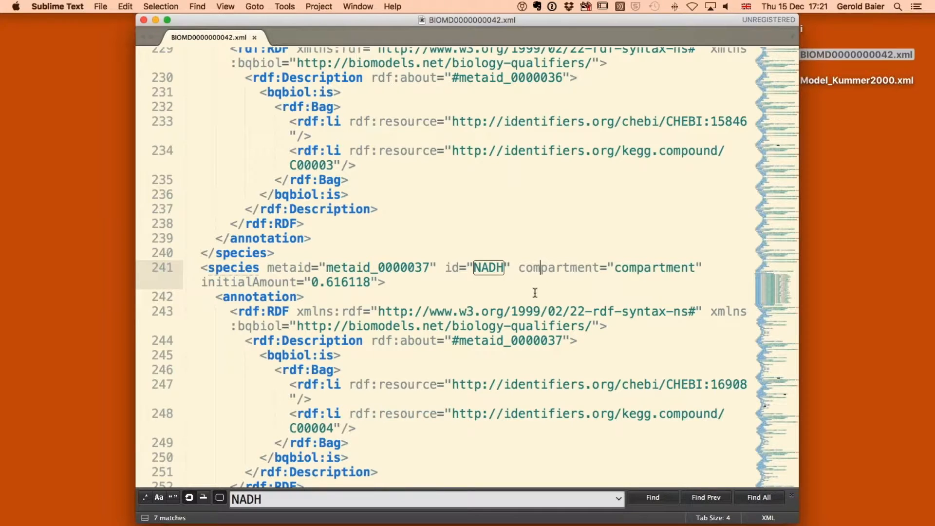
pyautogui.scroll(-1, 535, 293)
pyautogui.moveTo(373, 257); pyautogui.dragTo(312, 257)
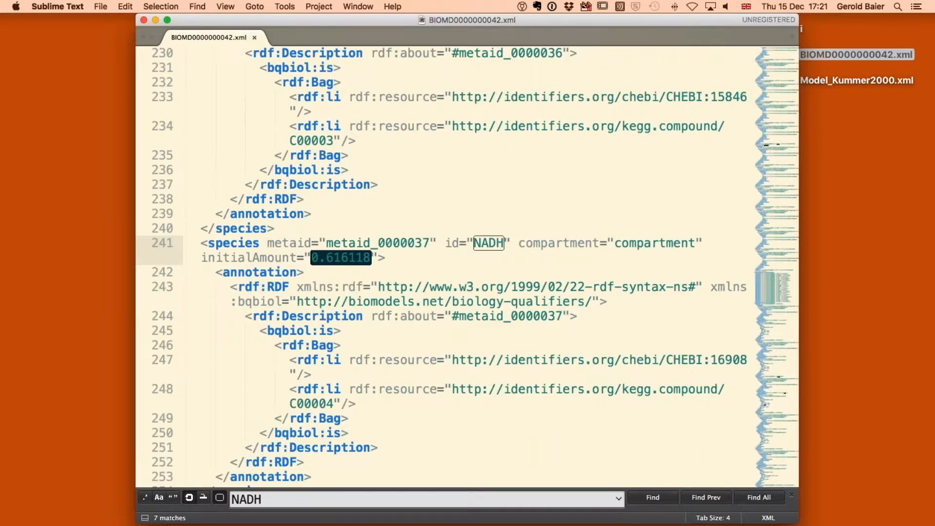
pyautogui.click(467, 266)
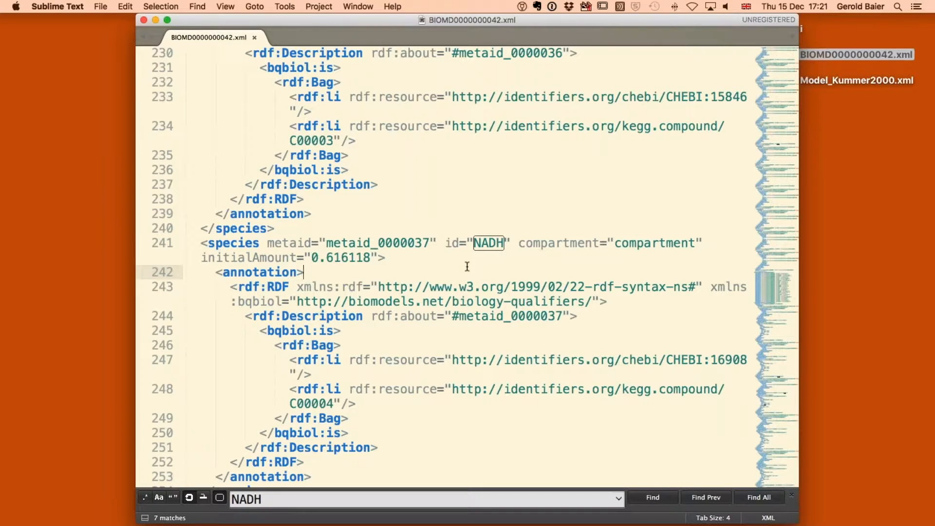
# - Examine the species entries that follow NADH in the XML file: DPG, PEP and PYR
pyautogui.scroll(-1, 468, 266)
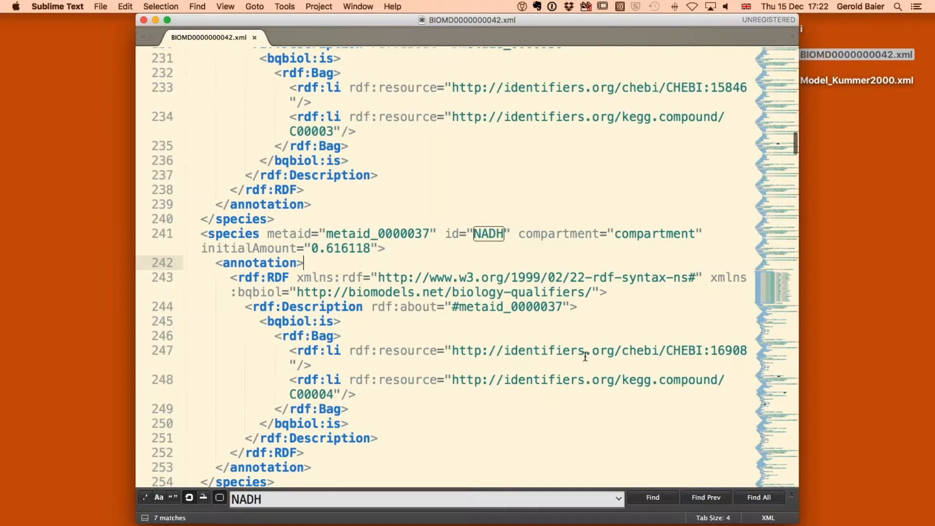
pyautogui.scroll(-1, 585, 356)
pyautogui.scroll(-3, 586, 356)
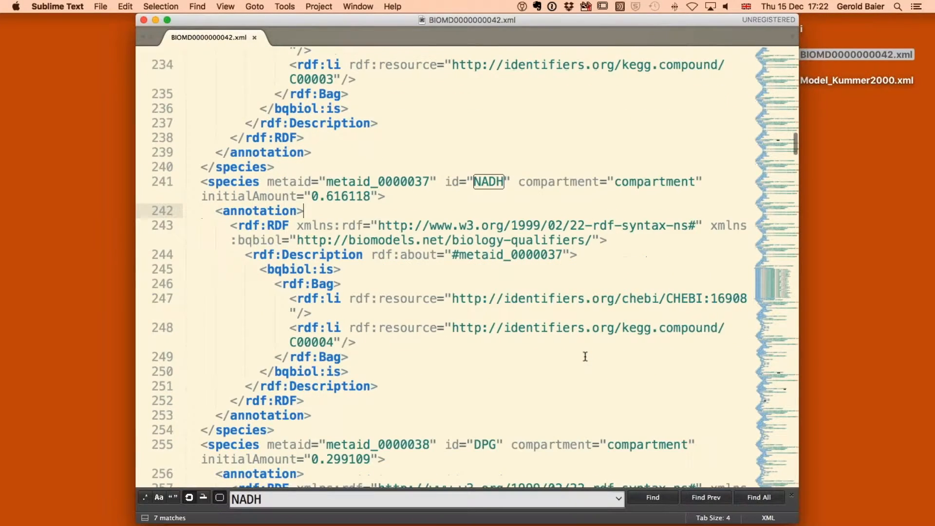
pyautogui.scroll(-10, 585, 356)
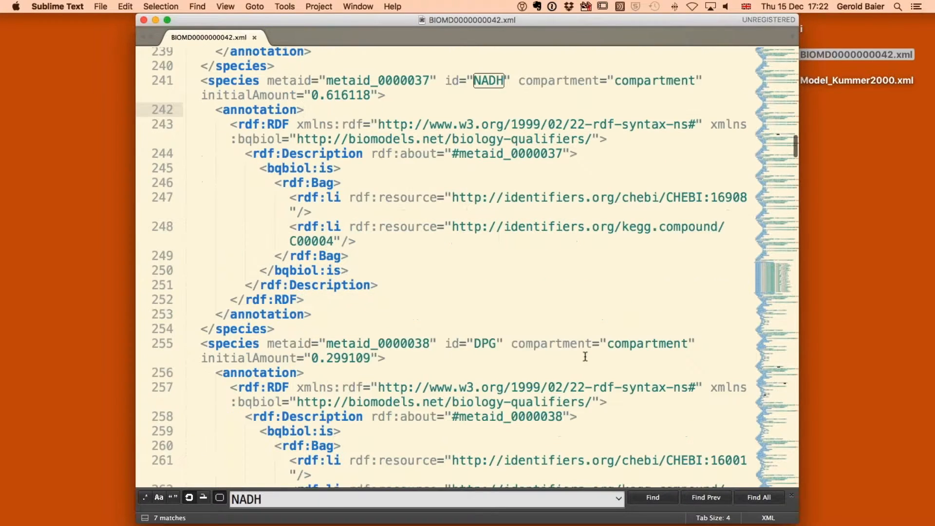
pyautogui.moveTo(511, 242); pyautogui.dragTo(437, 242)
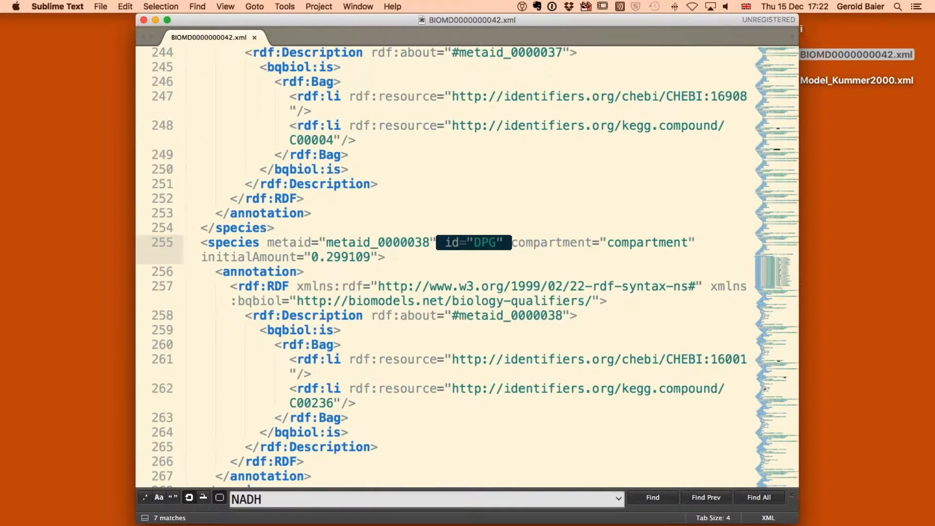
pyautogui.click(451, 272)
pyautogui.scroll(-2, 456, 272)
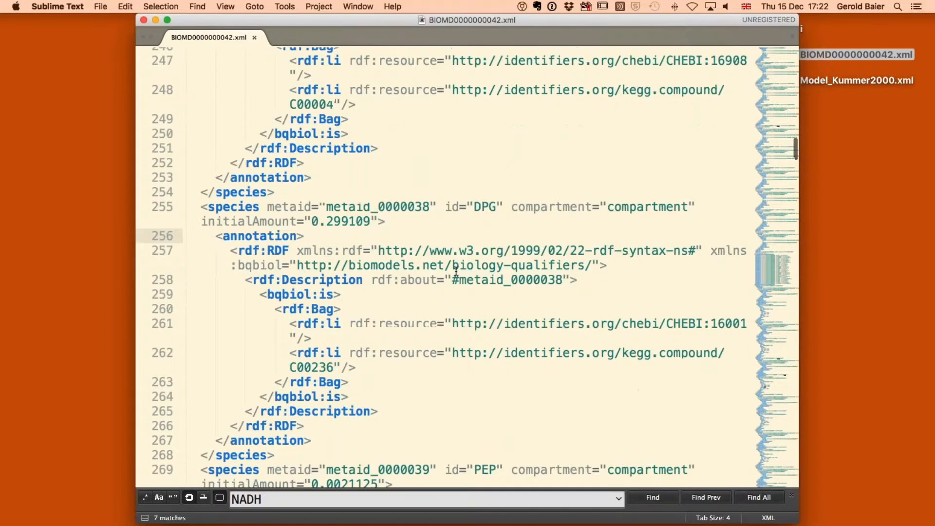
pyautogui.scroll(-8, 457, 272)
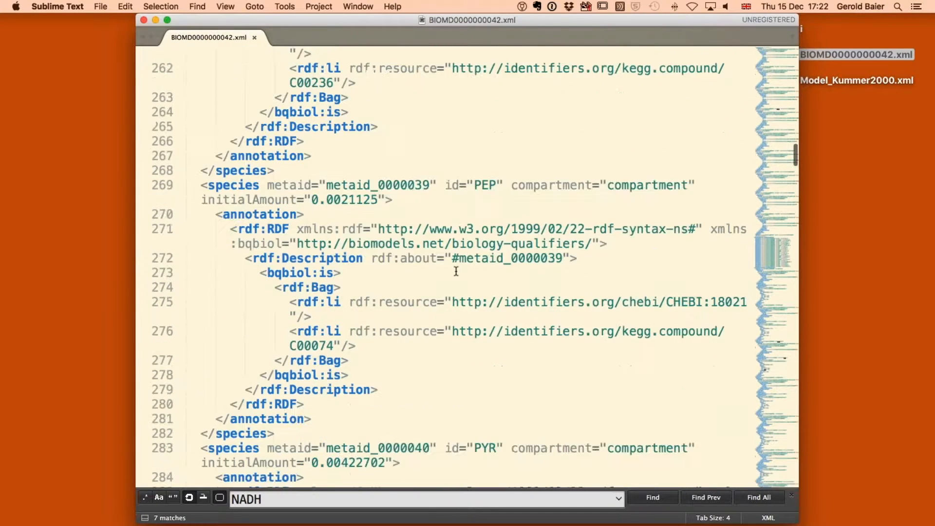
pyautogui.scroll(-6, 456, 272)
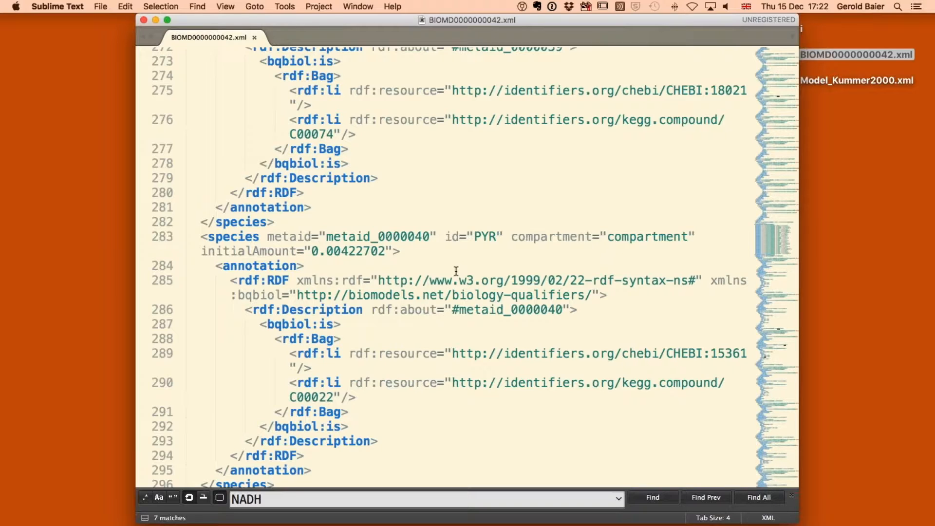
# - Leave Sublime Text and switch back to the SimBiology window with the loaded glycolysis model
pyautogui.click(57, 6)
pyautogui.click(84, 139)
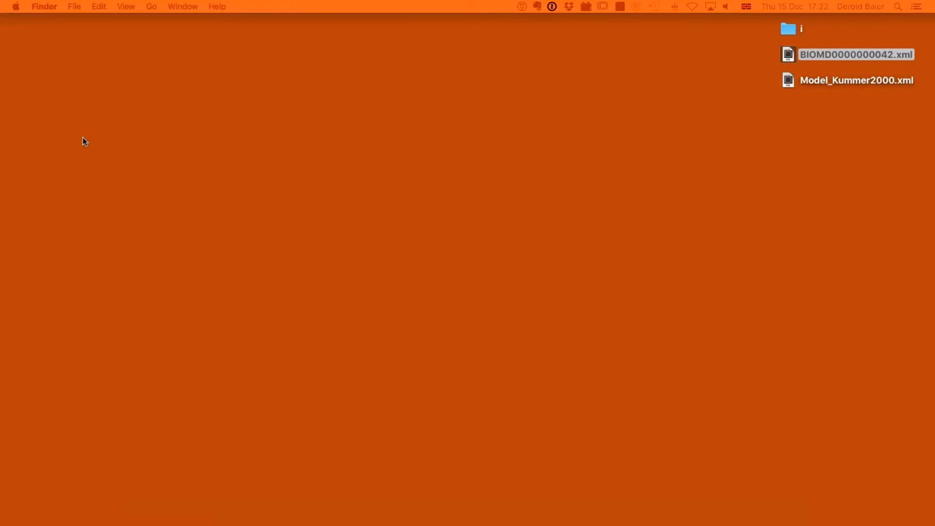
pyautogui.press('super+Tab')
pyautogui.press('super+Tab')
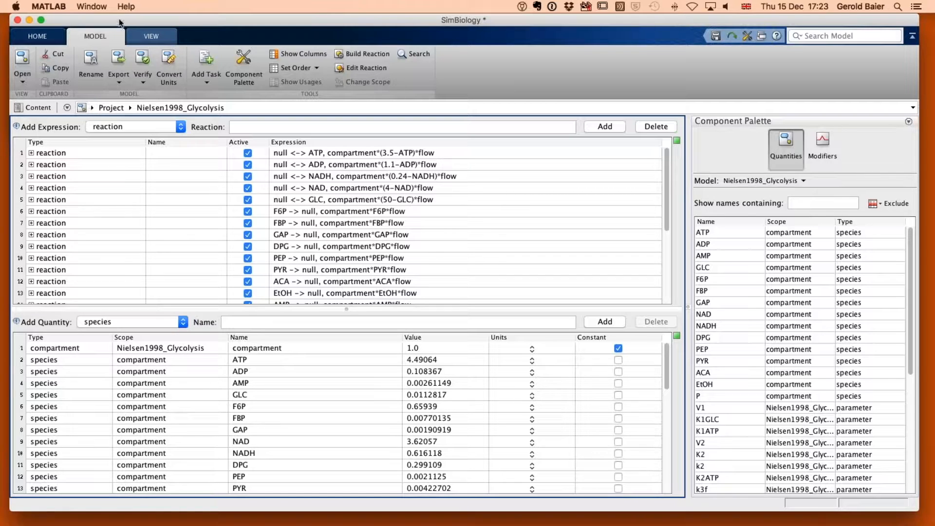
pyautogui.click(52, 39)
pyautogui.click(89, 39)
pyautogui.click(164, 39)
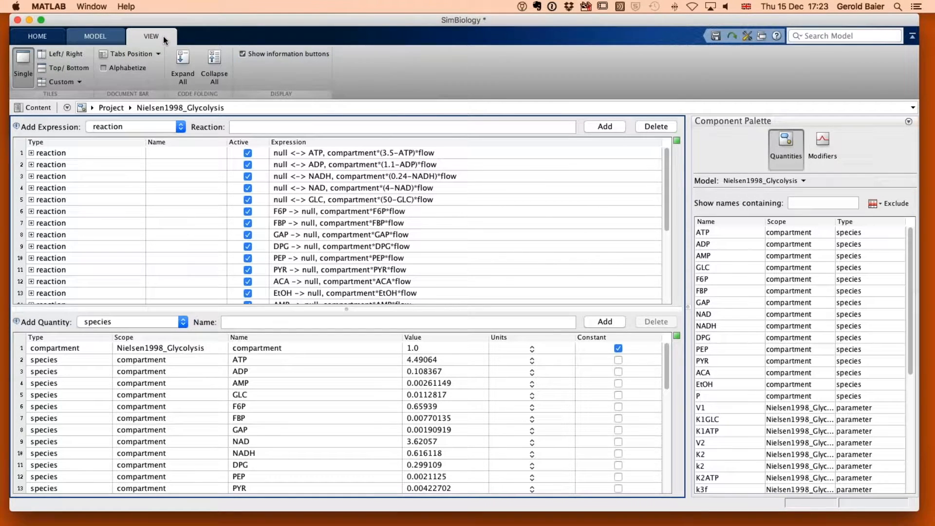
# - Open the Diagram view of the Nielsen1998_Glycolysis model
pyautogui.click(104, 38)
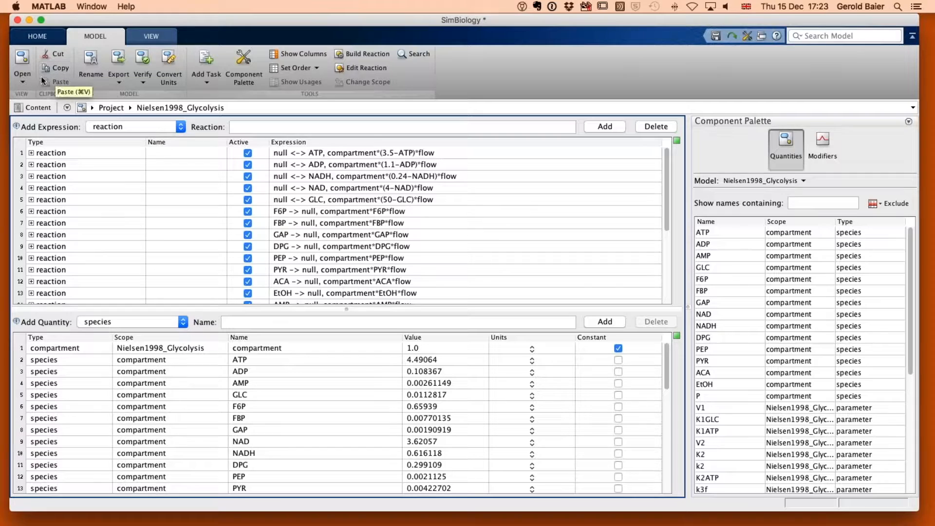
pyautogui.click(21, 84)
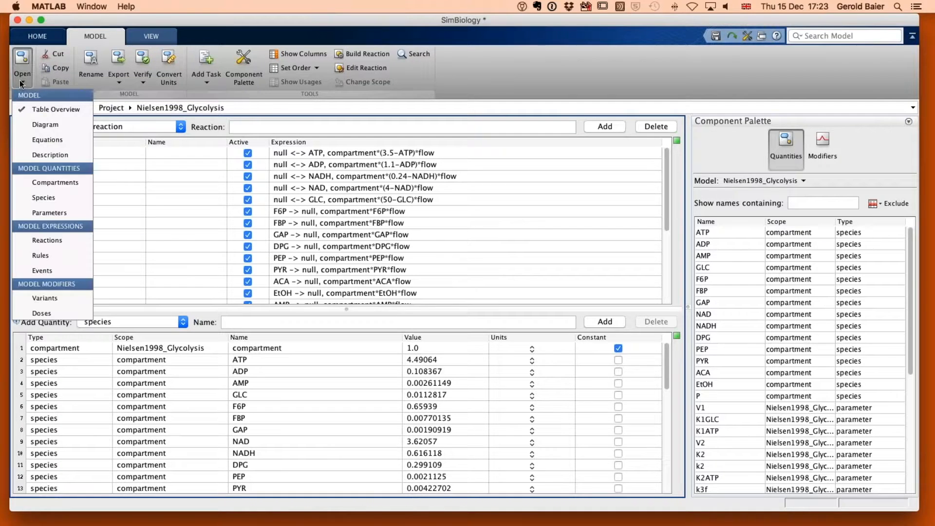
pyautogui.click(57, 123)
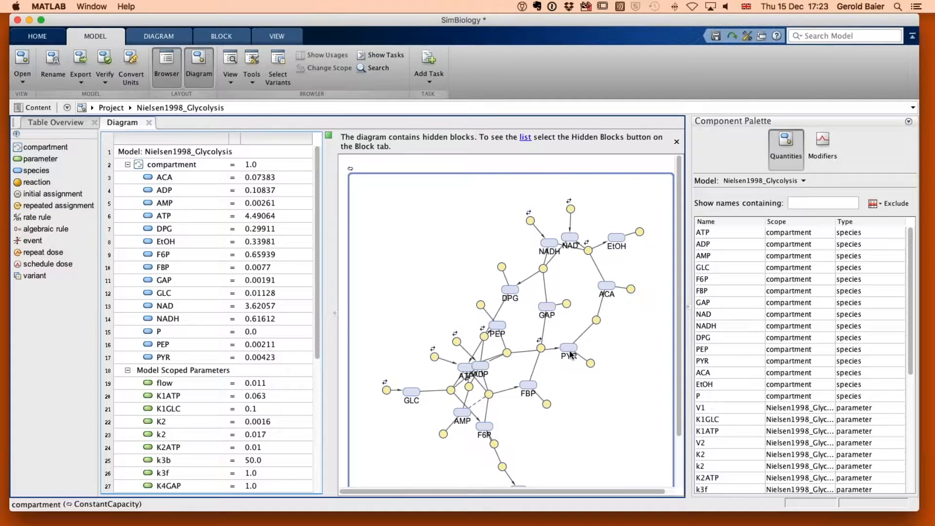
# - Move the PYR block slightly down and separate the ADP block from ATP, placing it above GLC in the diagram
pyautogui.moveTo(569, 348)
pyautogui.mouseDown()
pyautogui.moveTo(569, 369)
pyautogui.moveTo(569, 340)
pyautogui.moveTo(567, 355)
pyautogui.mouseUp()
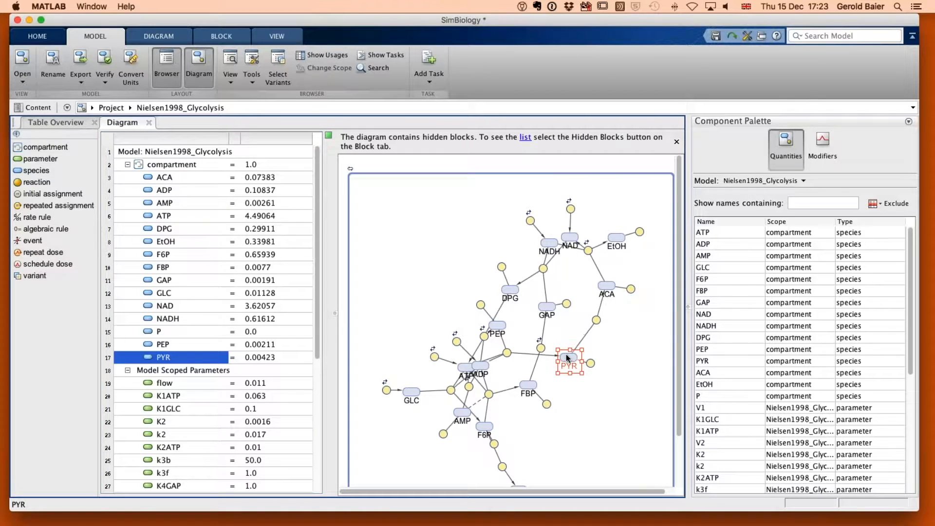
pyautogui.click(584, 389)
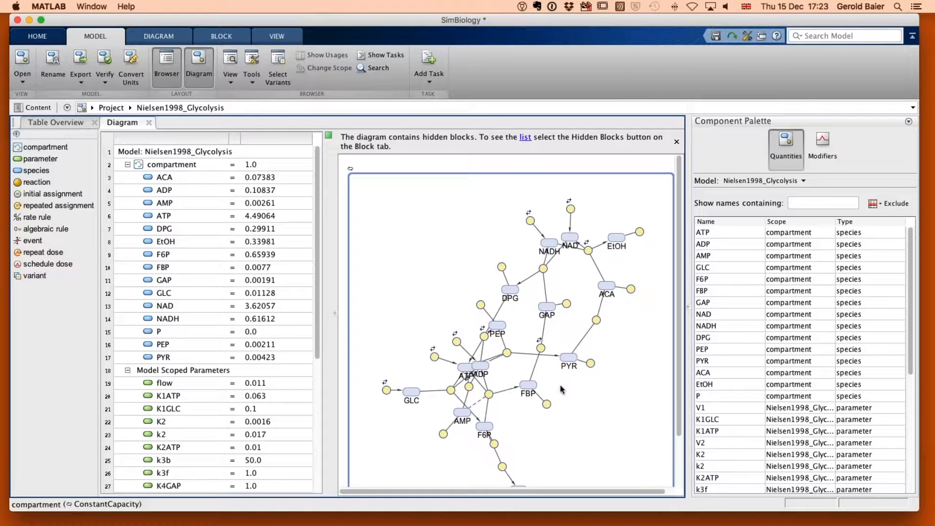
pyautogui.moveTo(480, 366); pyautogui.dragTo(427, 264)
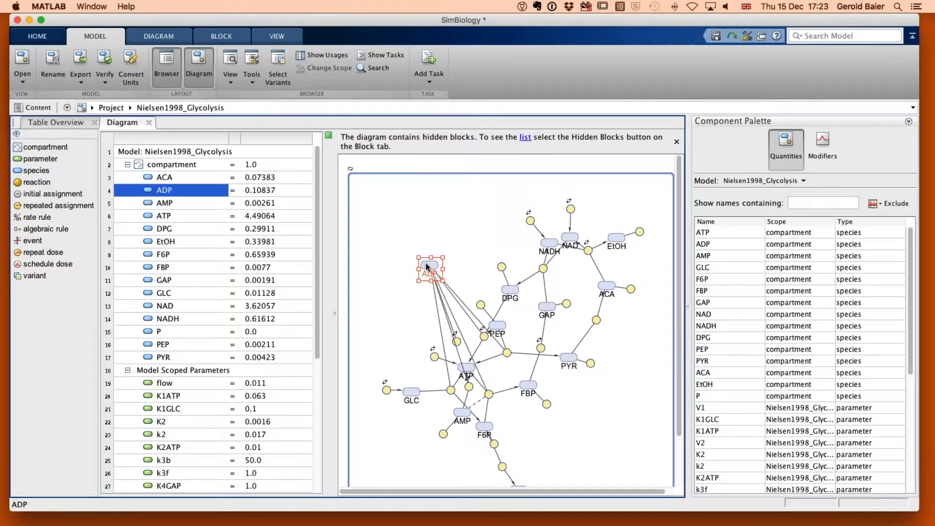
pyautogui.click(397, 278)
pyautogui.moveTo(429, 266); pyautogui.dragTo(401, 326)
pyautogui.click(429, 297)
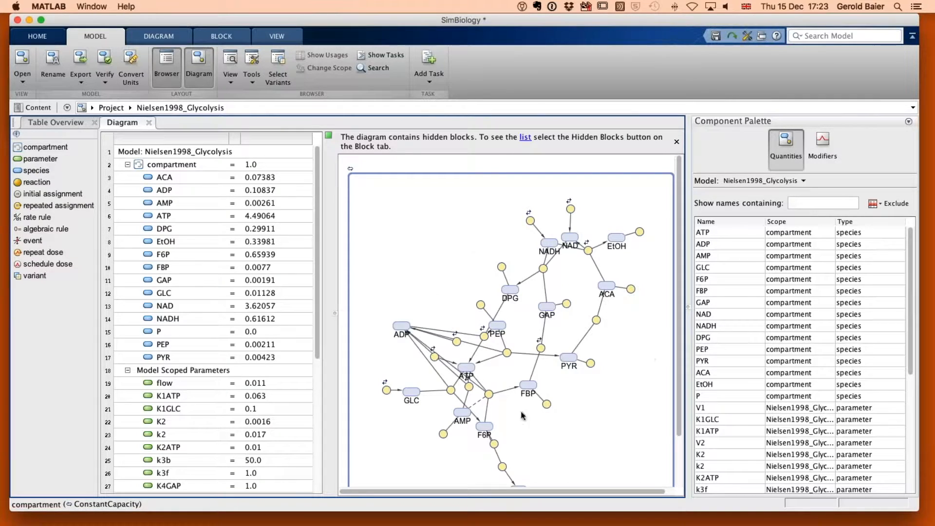
# - Examine the PYR and ACA species and the reaction connecting them in the diagram
pyautogui.click(570, 358)
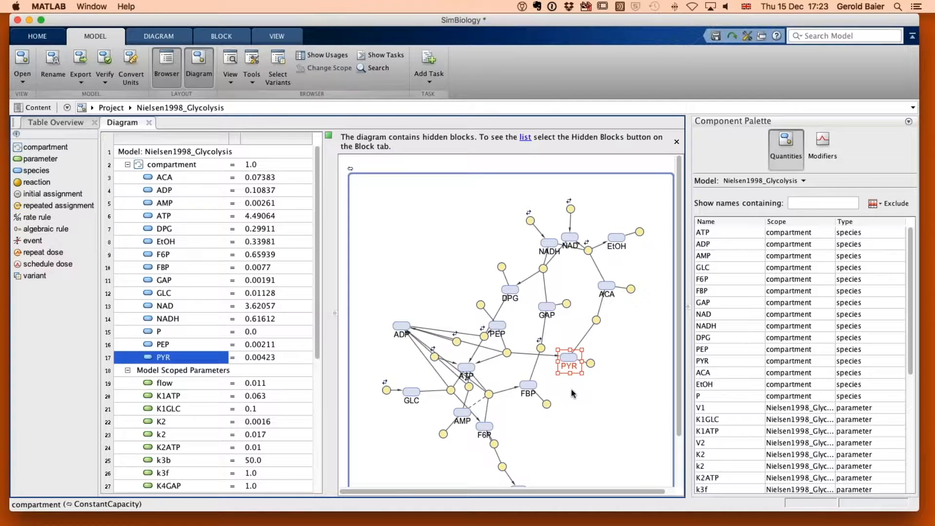
pyautogui.click(573, 394)
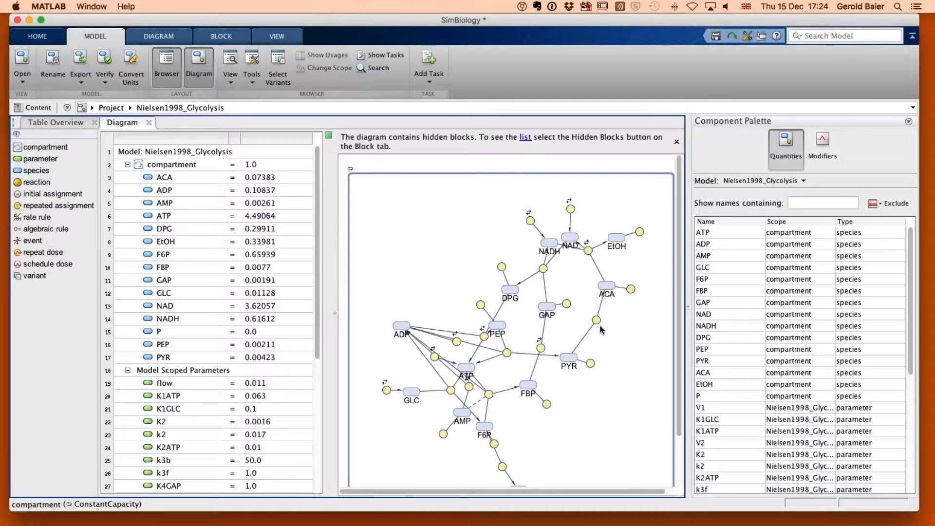
pyautogui.click(605, 298)
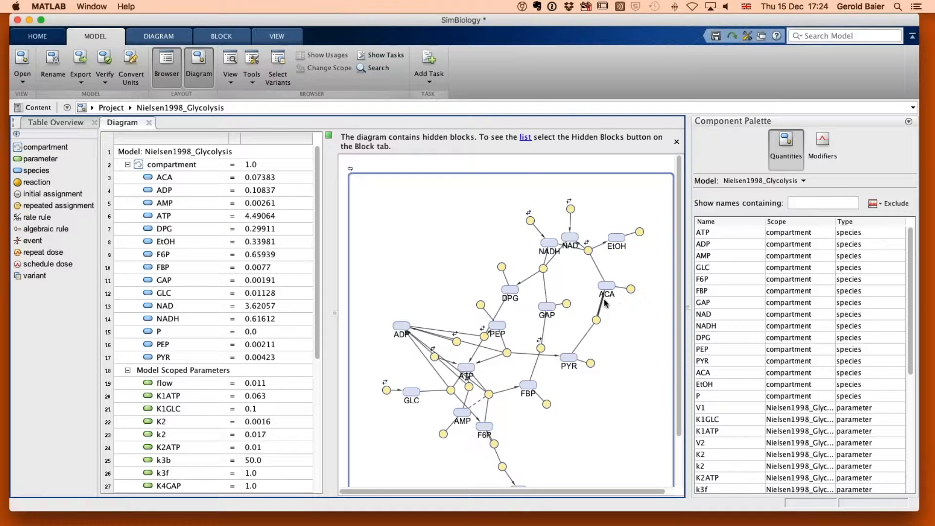
pyautogui.click(626, 315)
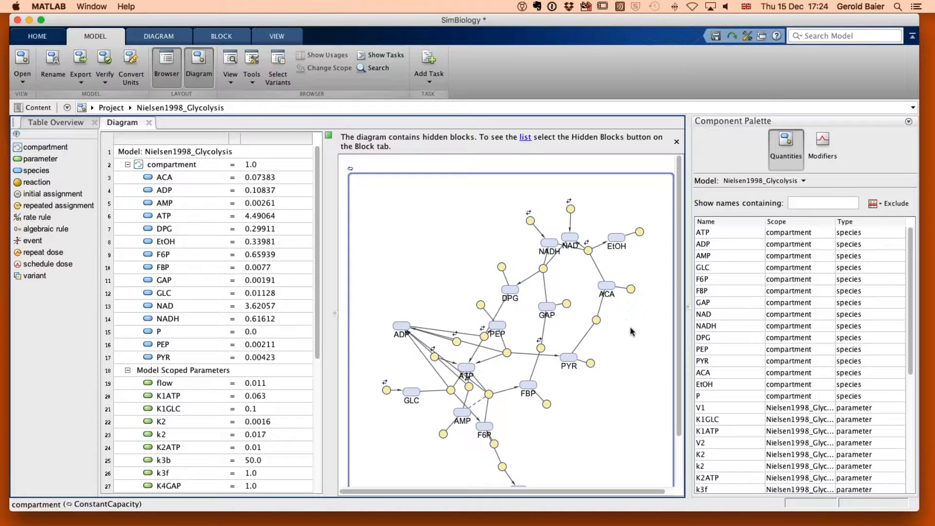
pyautogui.click(570, 368)
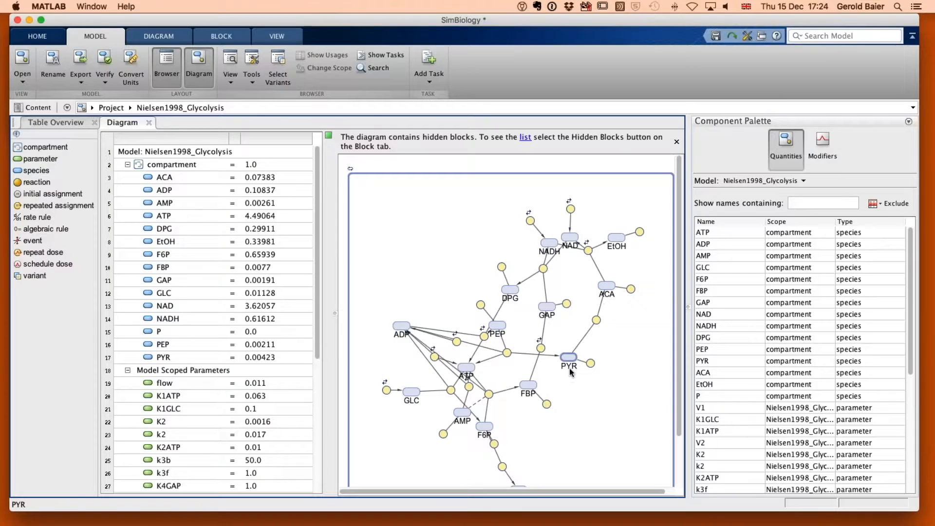
pyautogui.click(622, 372)
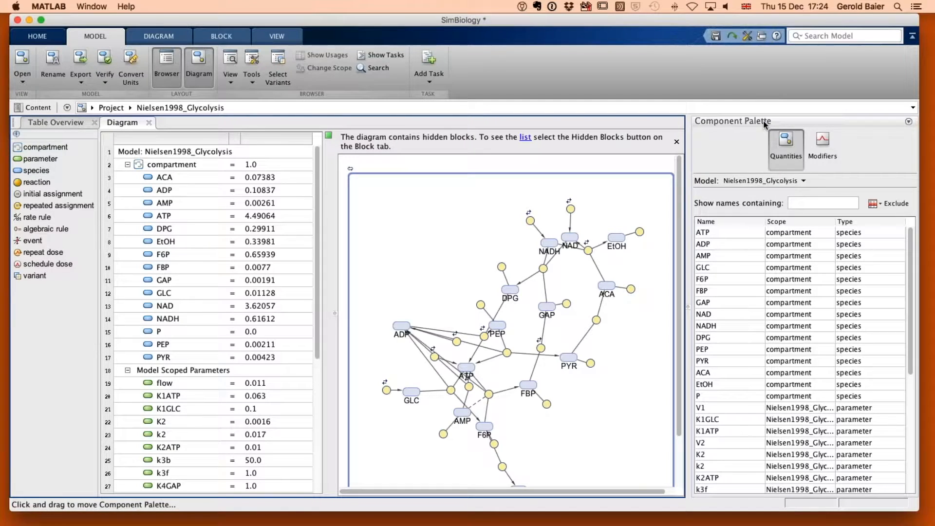
# - Open the Block Property Editor from the EtOH species block in the diagram
pyautogui.click(909, 122)
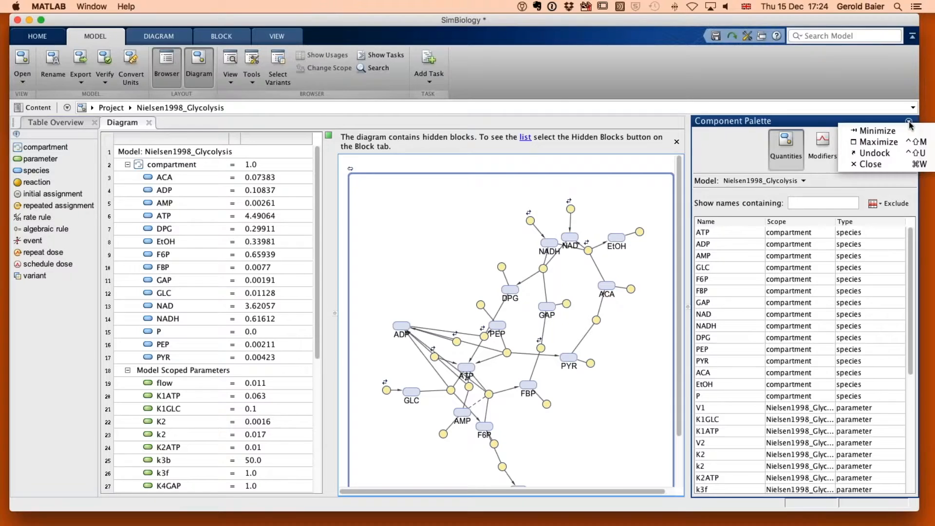
pyautogui.click(799, 256)
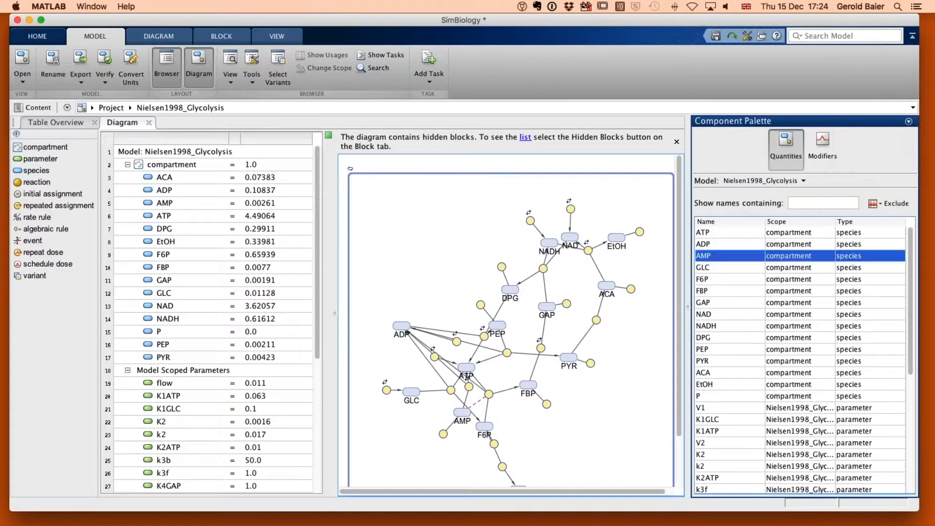
pyautogui.click(631, 269)
pyautogui.click(617, 240)
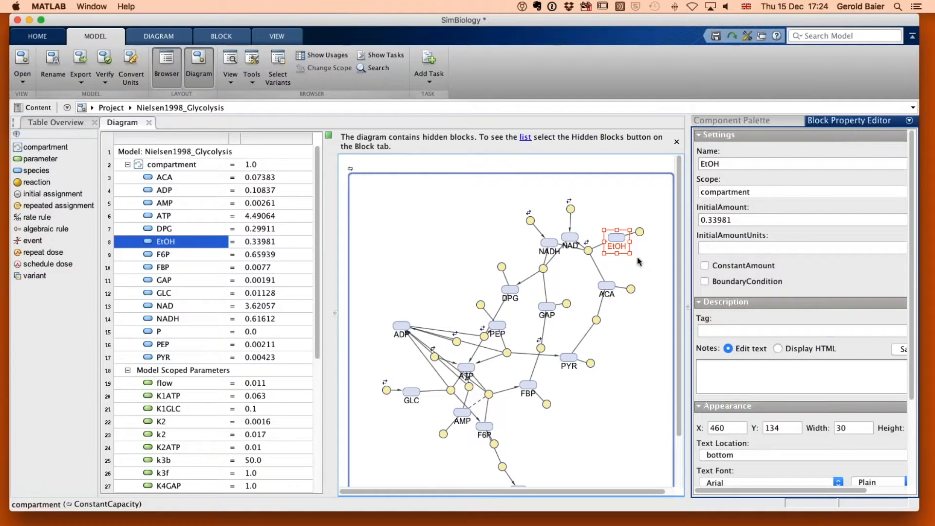
pyautogui.click(662, 238)
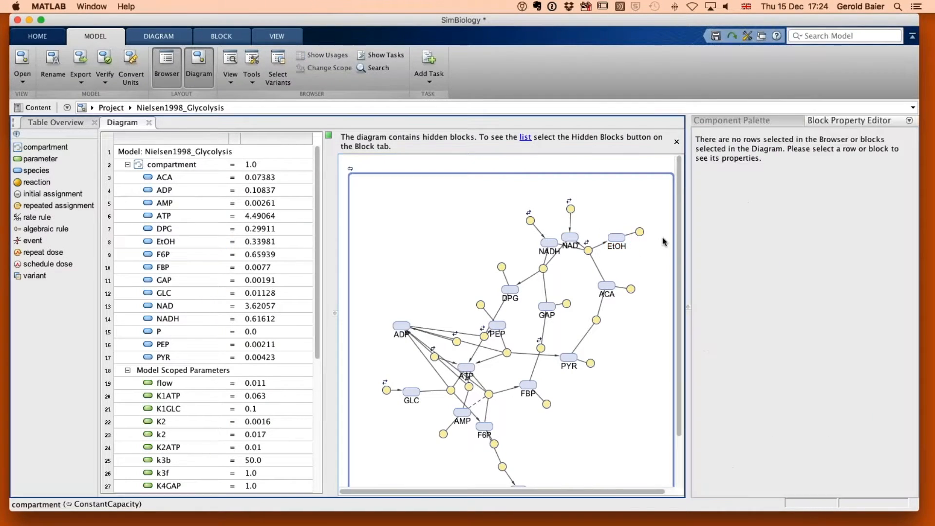
pyautogui.click(818, 125)
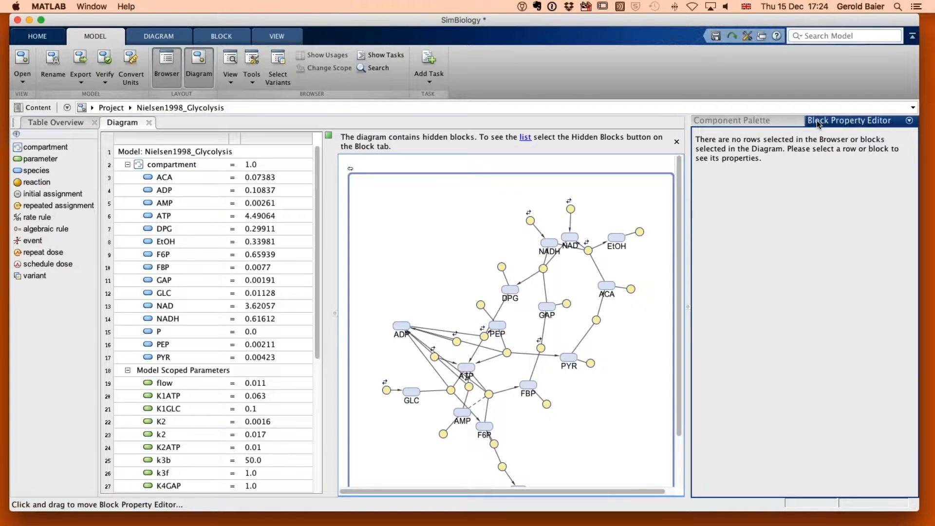
# - Display the properties of the ACA block and review its block appearance and color options
pyautogui.click(605, 287)
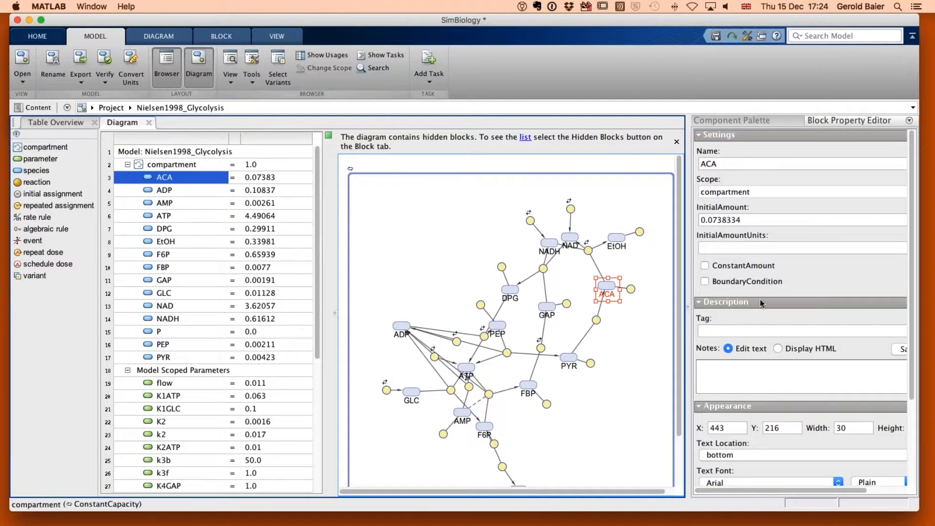
pyautogui.scroll(-3, 762, 303)
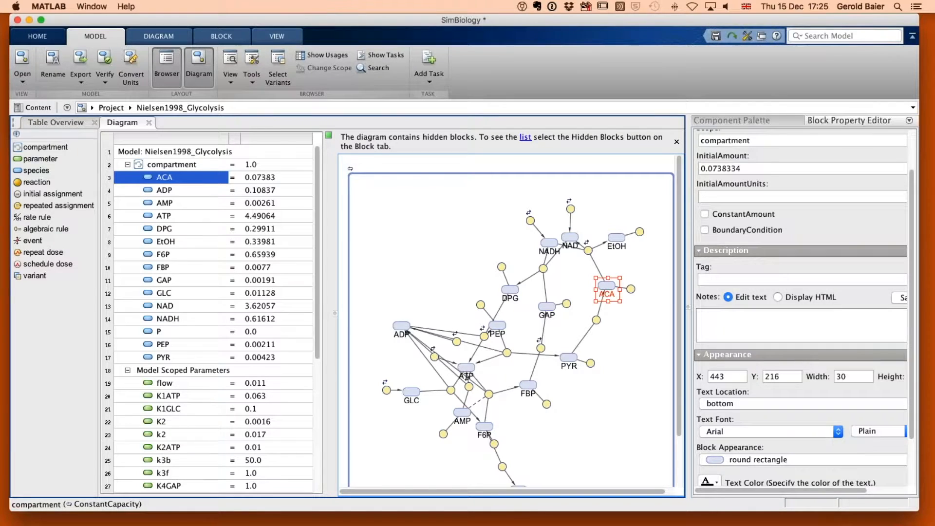
pyautogui.click(715, 460)
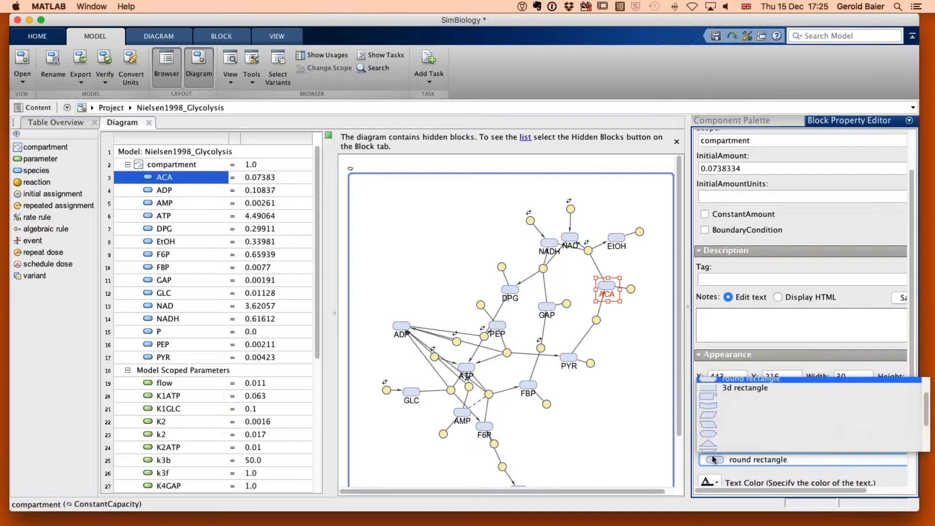
pyautogui.scroll(1, 712, 370)
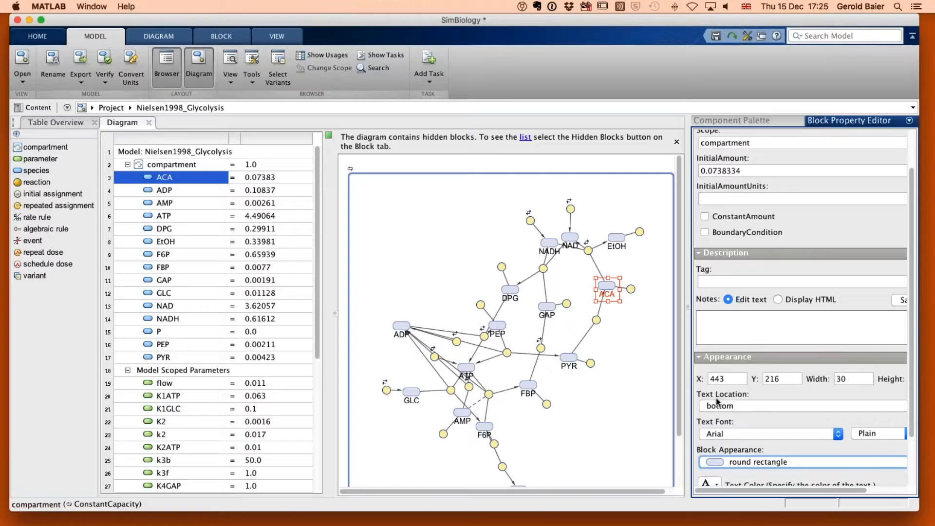
pyautogui.click(716, 463)
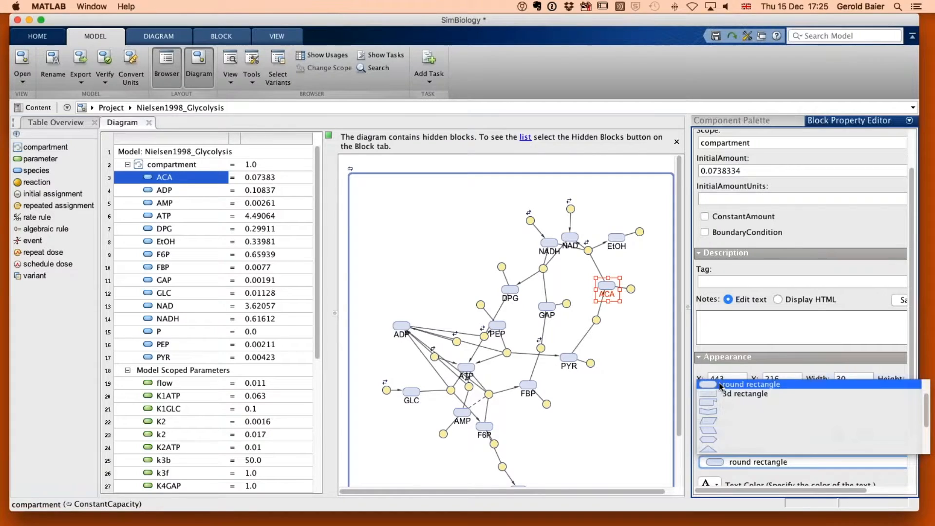
pyautogui.click(812, 475)
pyautogui.scroll(2, 815, 428)
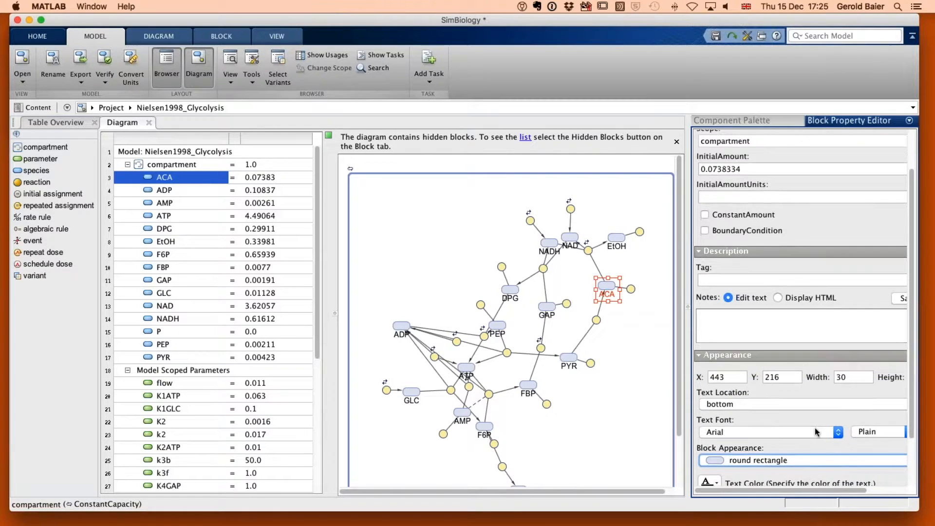
pyautogui.scroll(-5, 814, 428)
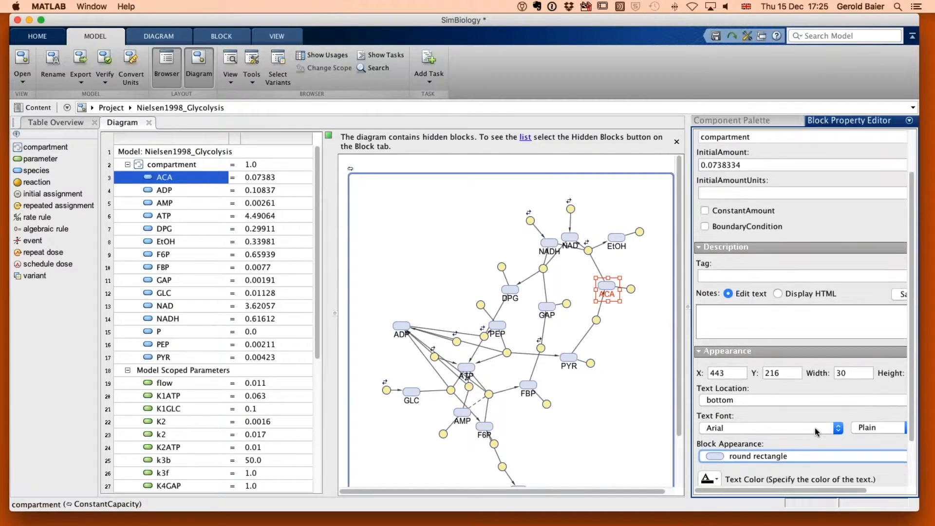
pyautogui.scroll(-1, 817, 430)
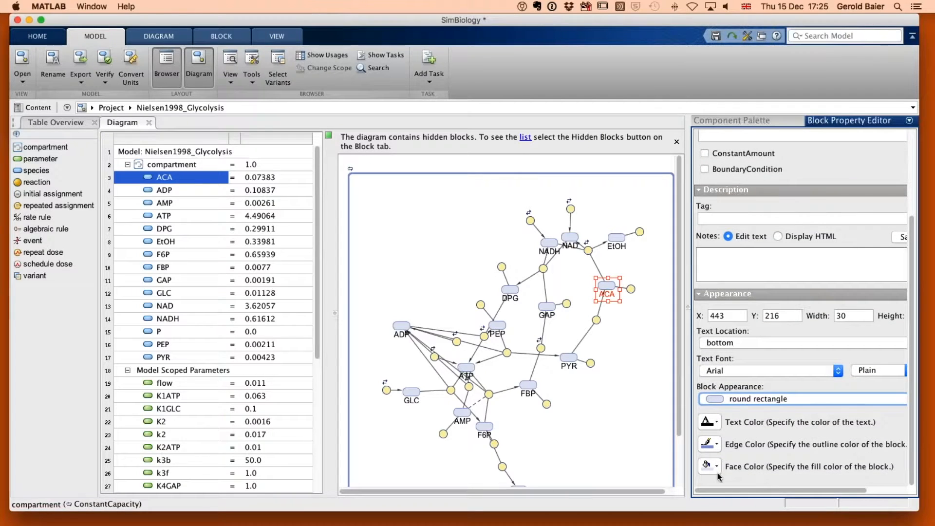
# - Set the face color of the ACA block to red and deselect it
pyautogui.click(710, 466)
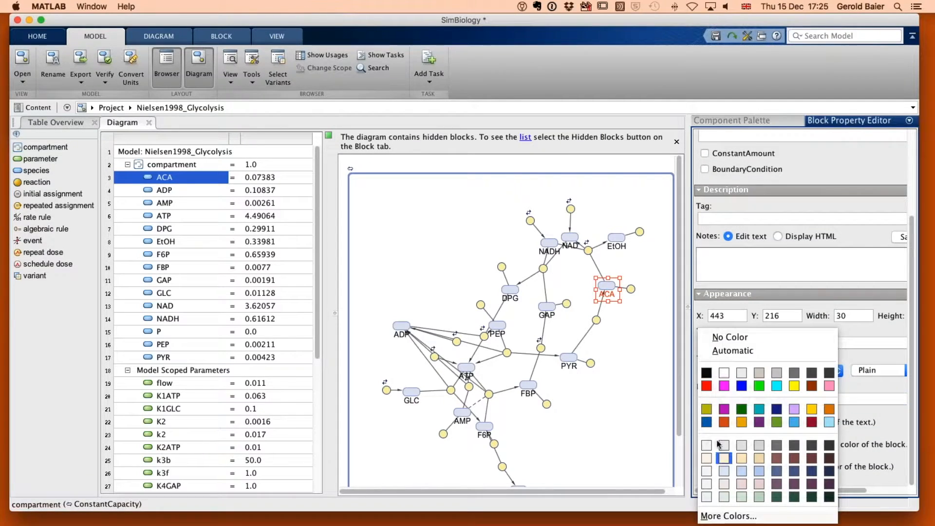
pyautogui.click(706, 386)
pyautogui.click(635, 388)
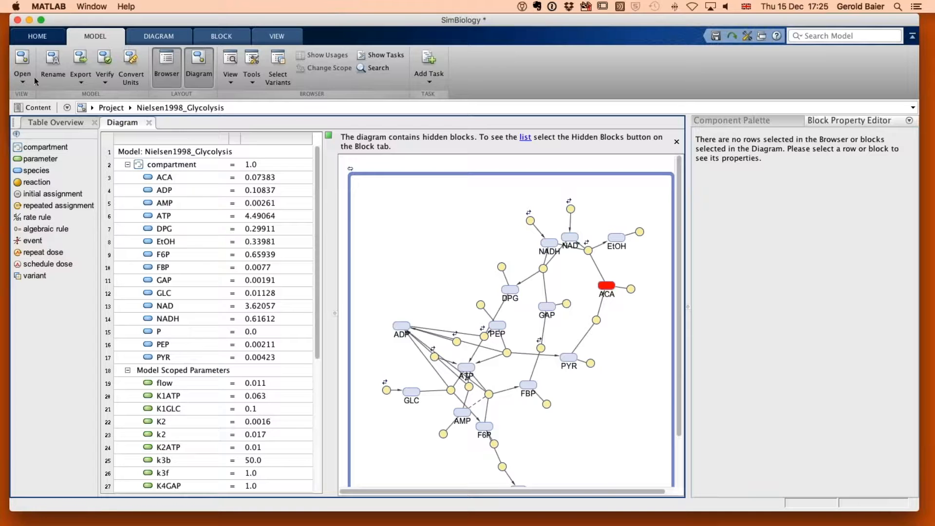
pyautogui.click(20, 81)
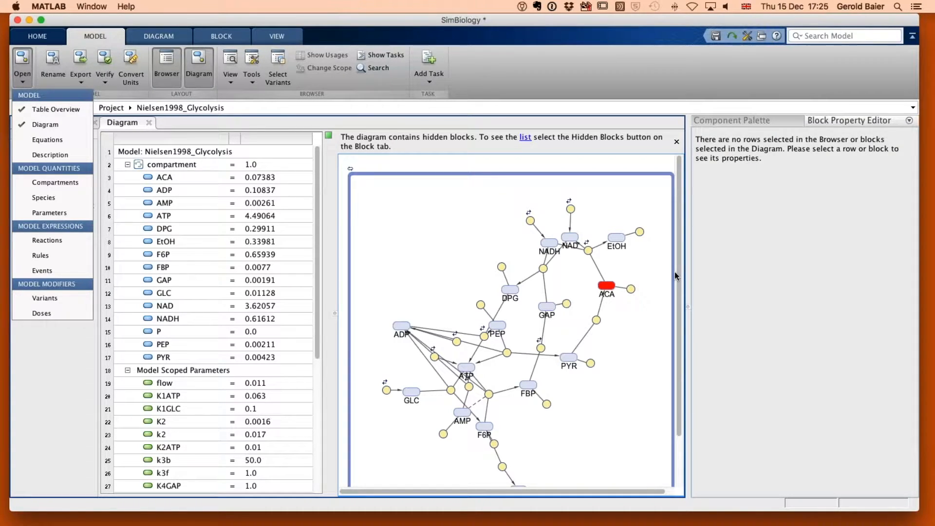
pyautogui.click(802, 318)
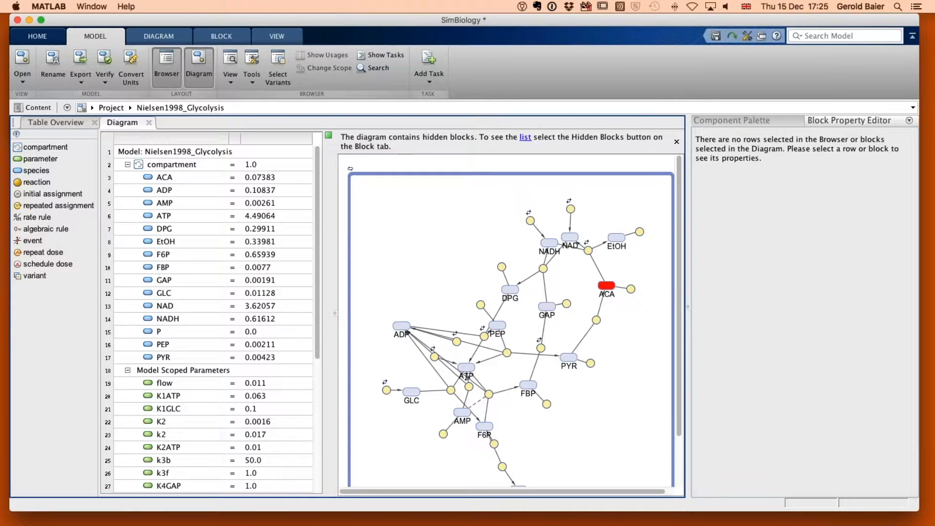
pyautogui.scroll(-4, 510, 321)
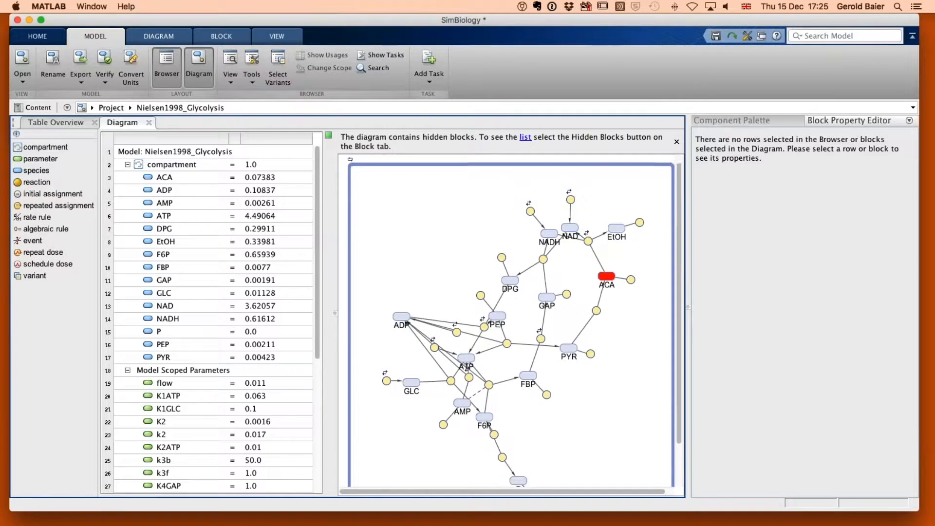
pyautogui.scroll(-1, 509, 321)
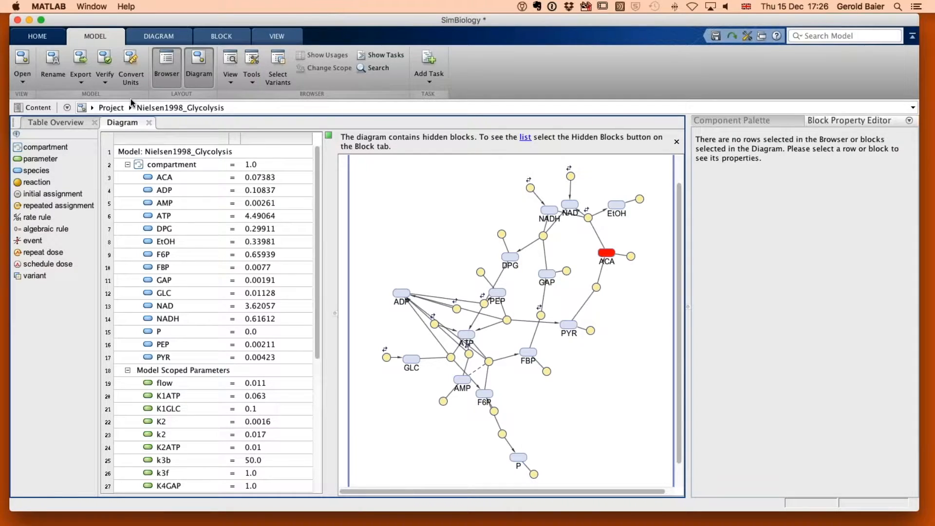
# - Return to the model's Table Overview and widen its tables by narrowing the Block Property Editor area
pyautogui.click(161, 38)
pyautogui.click(89, 39)
pyautogui.click(63, 122)
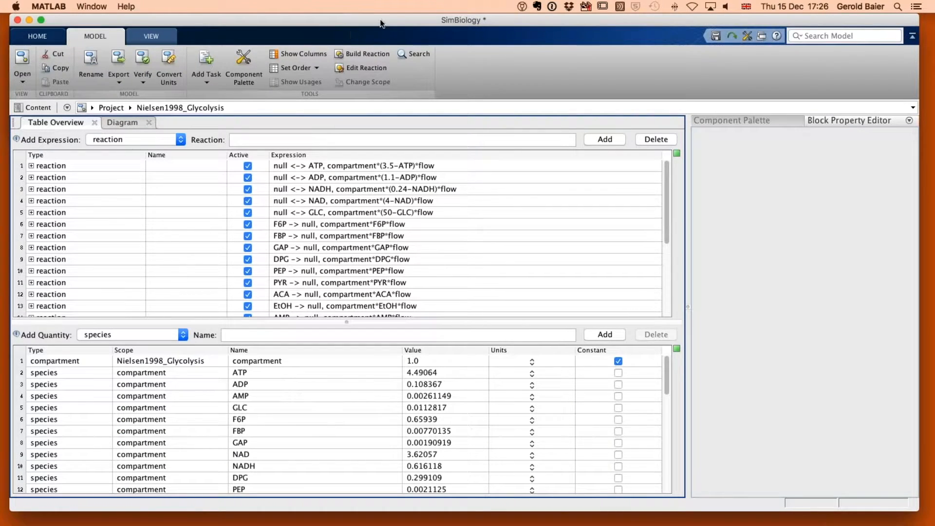
pyautogui.moveTo(687, 194); pyautogui.dragTo(817, 181)
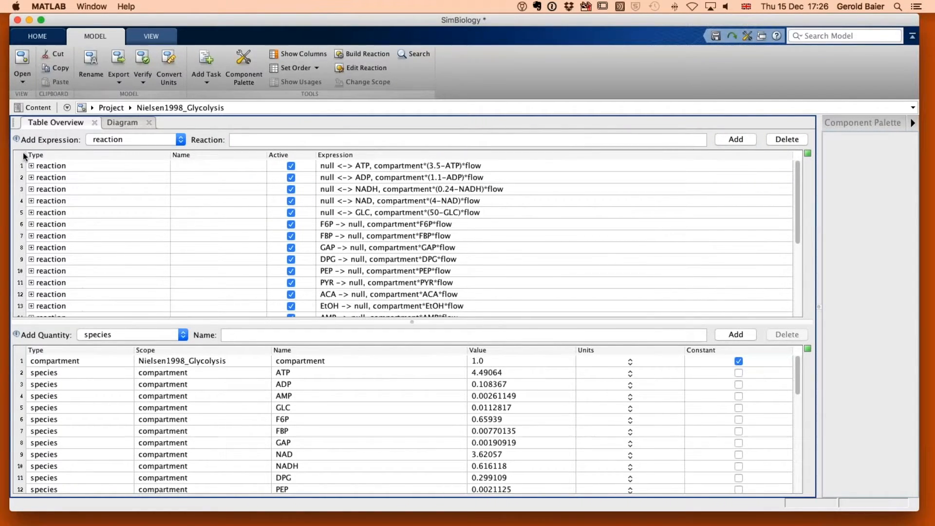
# - Examine the model's full list of reaction expressions, including the AMP + ATP <-> 2 ADP reaction
pyautogui.scroll(-5, 103, 253)
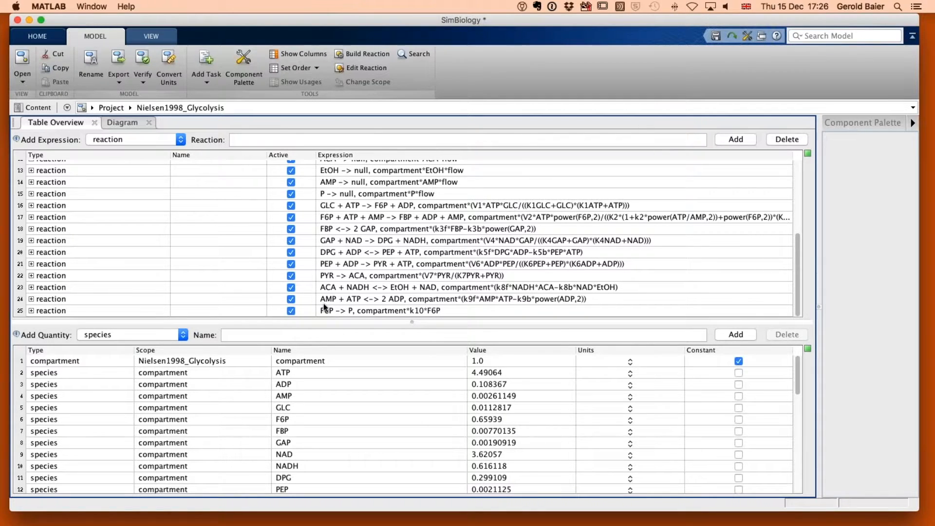
pyautogui.click(154, 297)
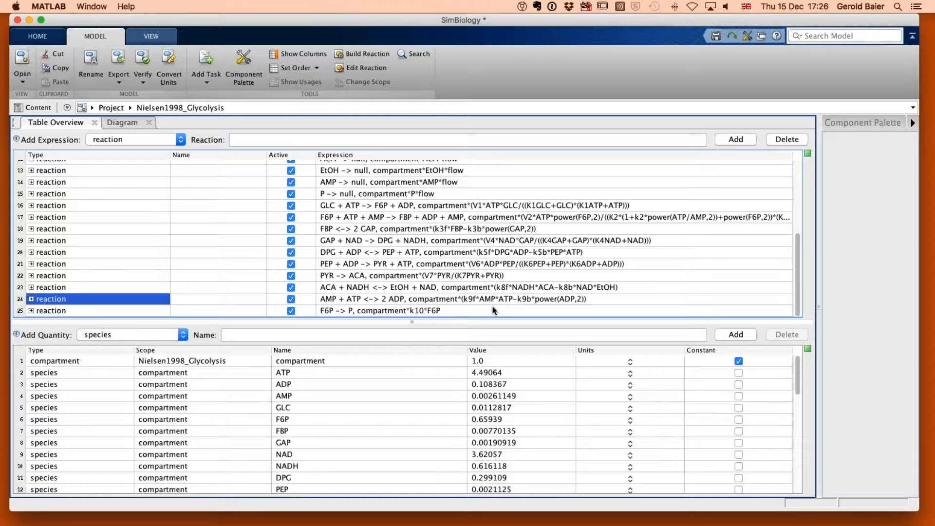
pyautogui.scroll(5, 495, 298)
pyautogui.scroll(-5, 496, 297)
# - Enlarge the quantities table by shrinking the expressions table, and select the value of species AMP
pyautogui.moveTo(496, 323); pyautogui.dragTo(498, 166)
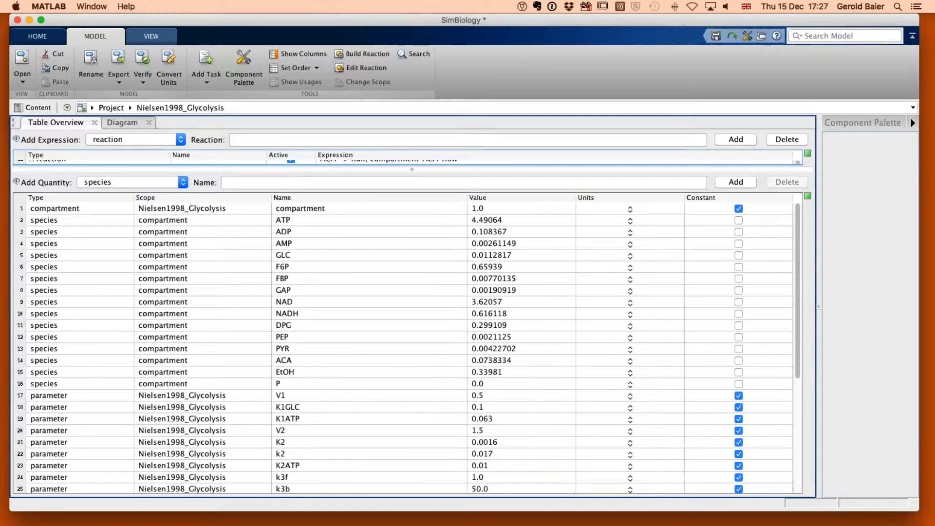
pyautogui.click(549, 243)
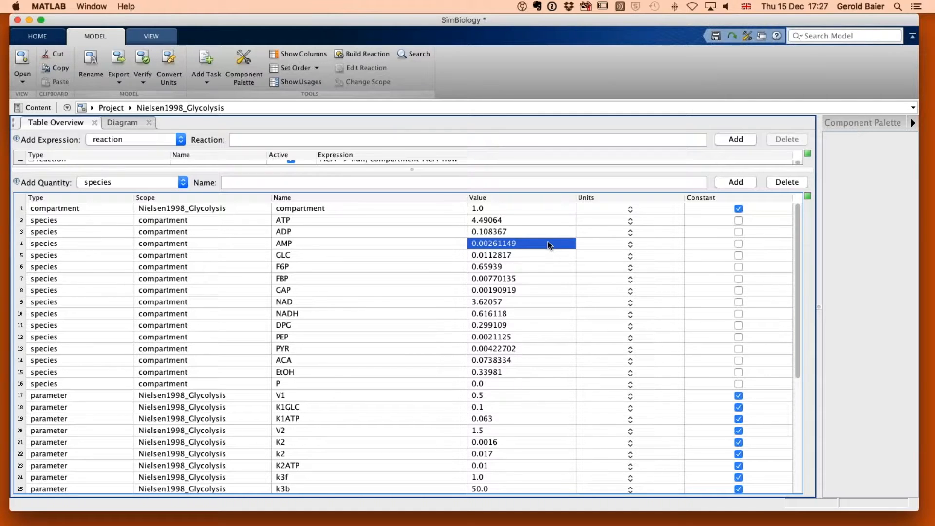
# - Inspect the Constant setting of species AMP and the parameter values further down the quantities table, selecting V6's value
pyautogui.click(738, 244)
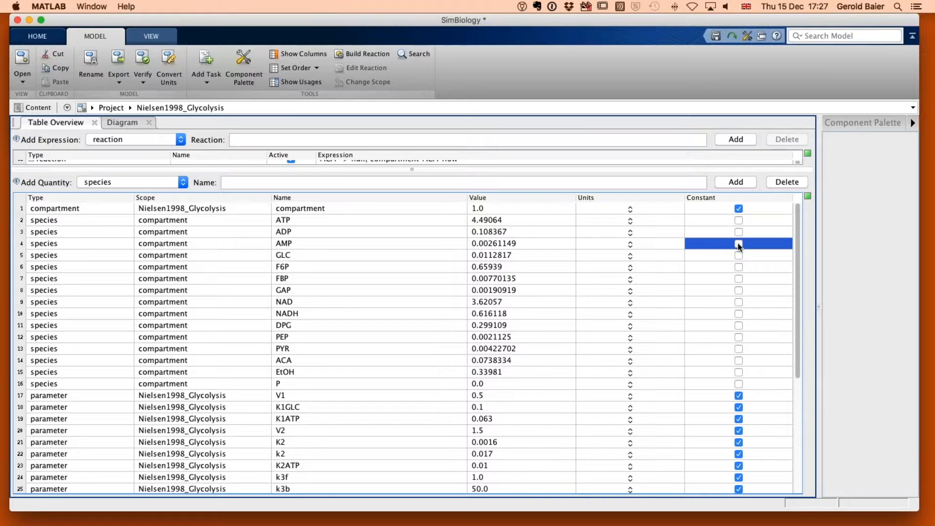
pyautogui.click(736, 244)
pyautogui.scroll(-5, 493, 259)
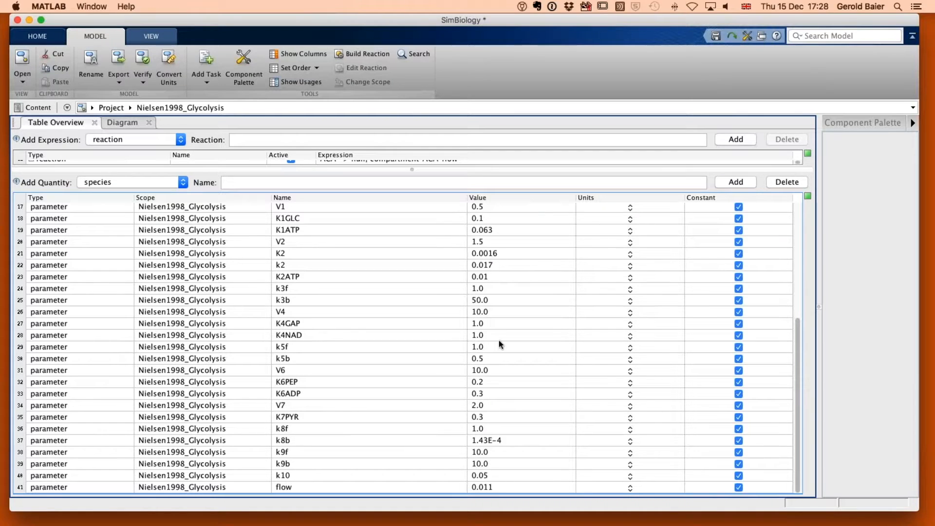
pyautogui.click(497, 370)
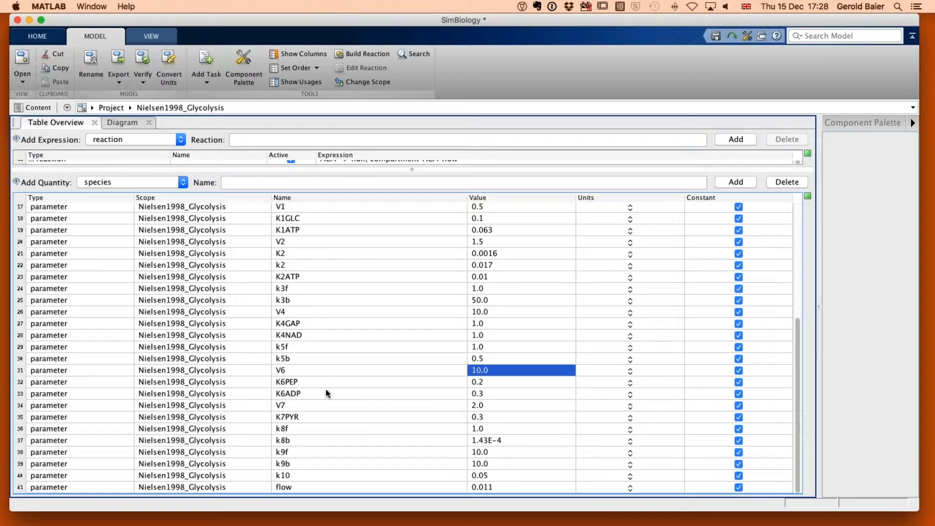
# - Compare the reaction expressions with the parameter list by resizing the two tables, and select the value of parameter flow
pyautogui.scroll(5, 326, 394)
pyautogui.scroll(-5, 326, 394)
pyautogui.moveTo(412, 170); pyautogui.dragTo(412, 400)
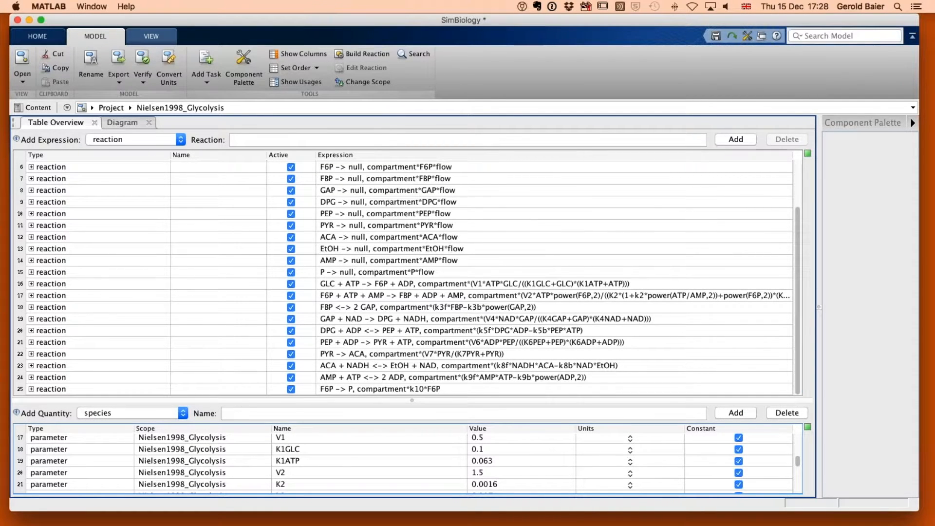
pyautogui.moveTo(412, 401); pyautogui.dragTo(329, 101)
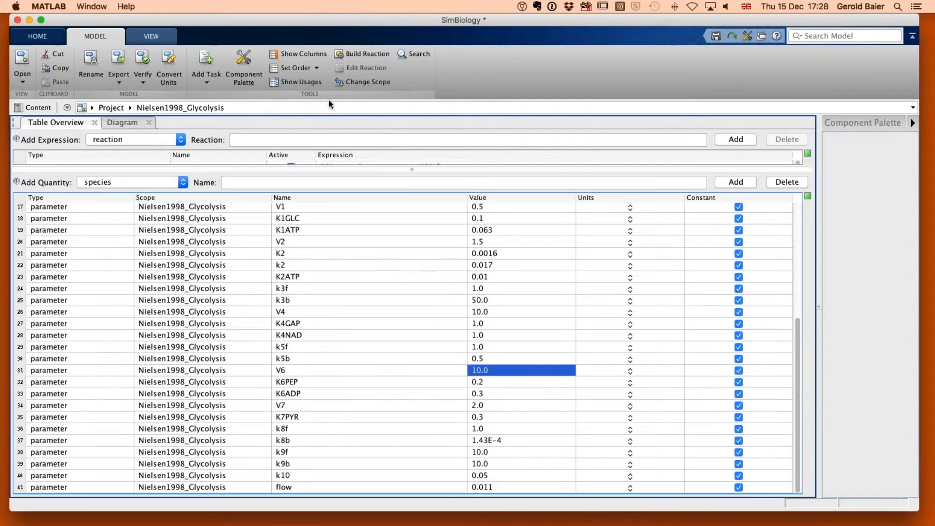
pyautogui.click(537, 487)
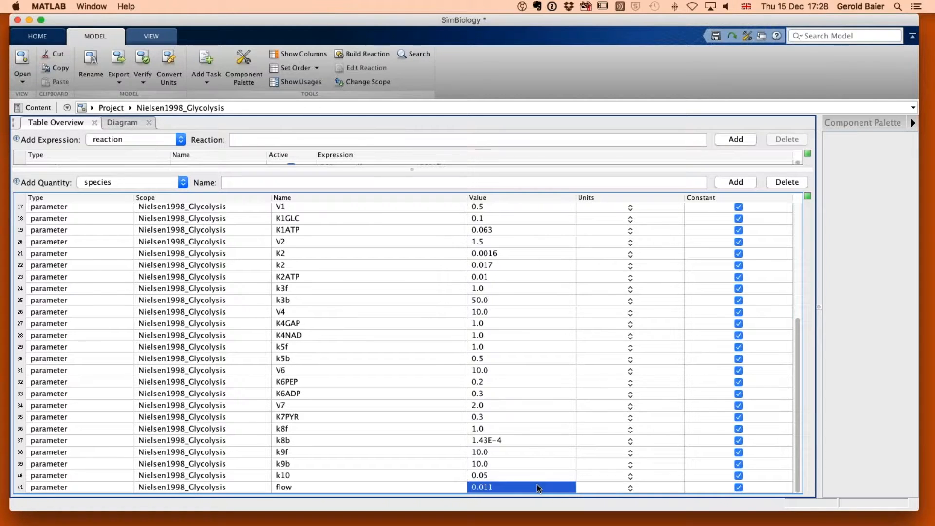
# - Add a Simulate model task for Nielsen1998_Glycolysis and adjust the position of the Task Editor window
pyautogui.click(209, 78)
pyautogui.click(209, 78)
pyautogui.click(209, 79)
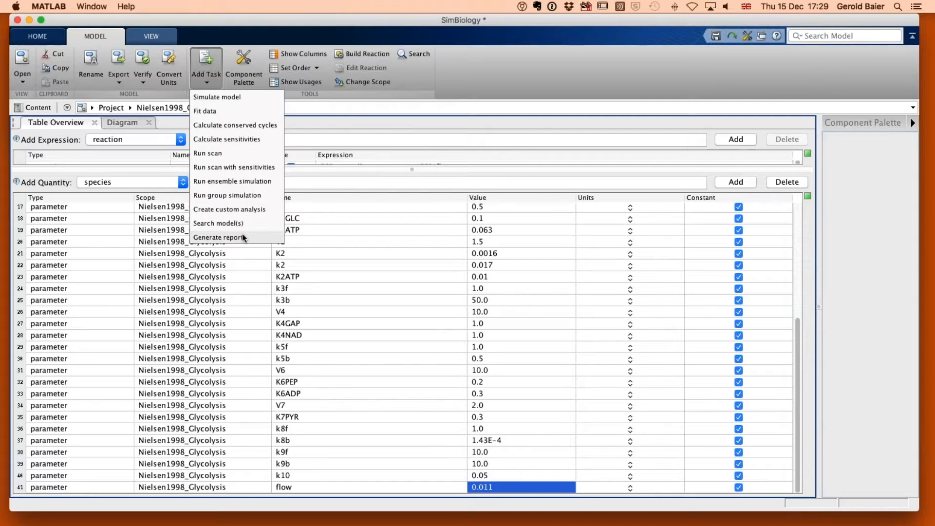
pyautogui.click(201, 97)
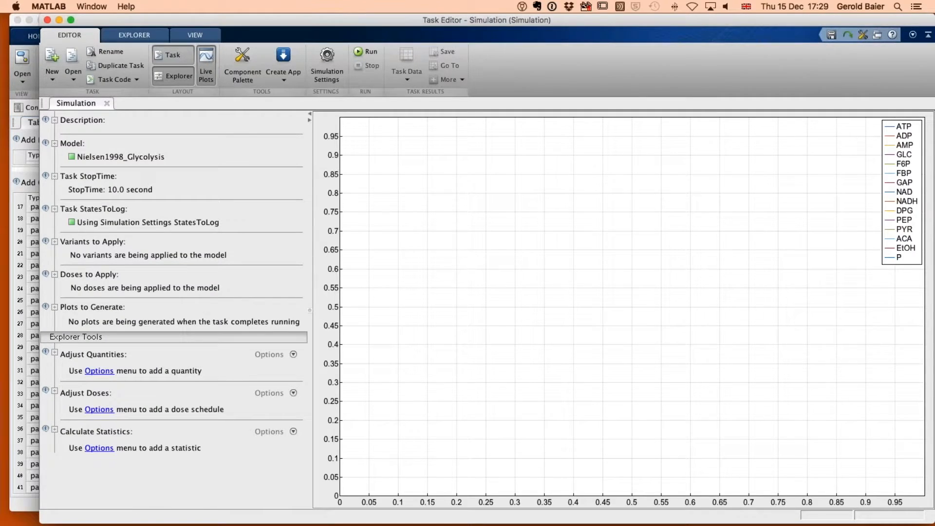
pyautogui.moveTo(218, 18)
pyautogui.mouseDown()
pyautogui.moveTo(201, 14)
pyautogui.moveTo(211, 7)
pyautogui.mouseUp()
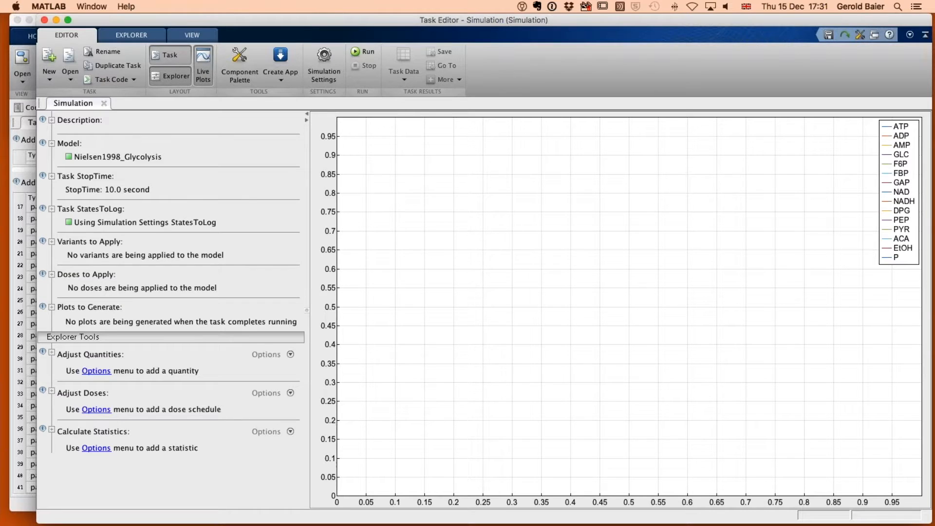
# - Give the simulation task its own StopTime of 1000 and keep second as the unit
pyautogui.click(51, 177)
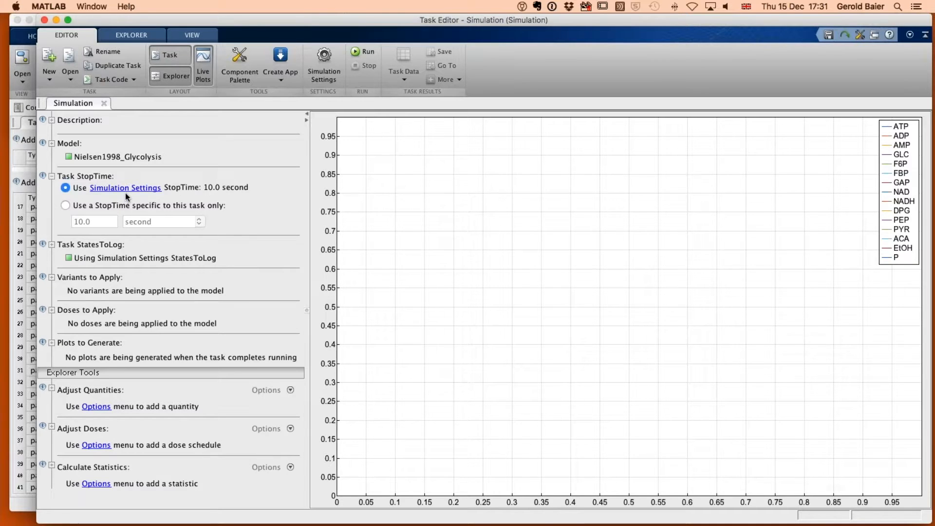
pyautogui.click(66, 205)
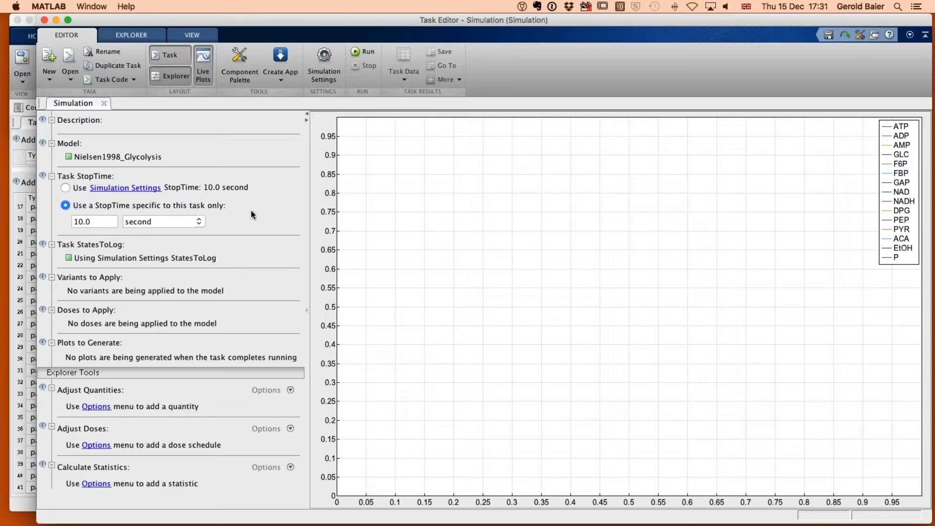
pyautogui.click(78, 222)
pyautogui.moveTo(77, 221); pyautogui.dragTo(74, 221)
pyautogui.write('100')
pyautogui.click(199, 222)
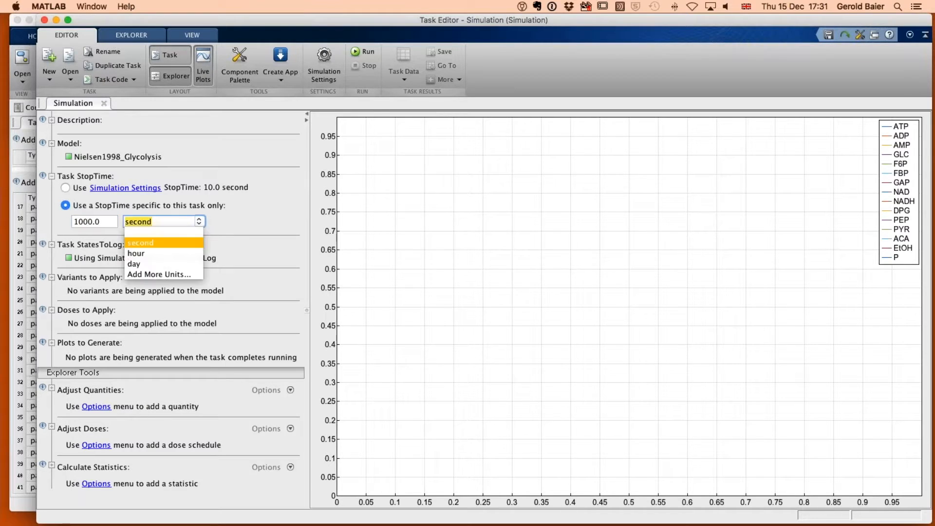
pyautogui.click(199, 221)
pyautogui.click(199, 221)
pyautogui.click(199, 222)
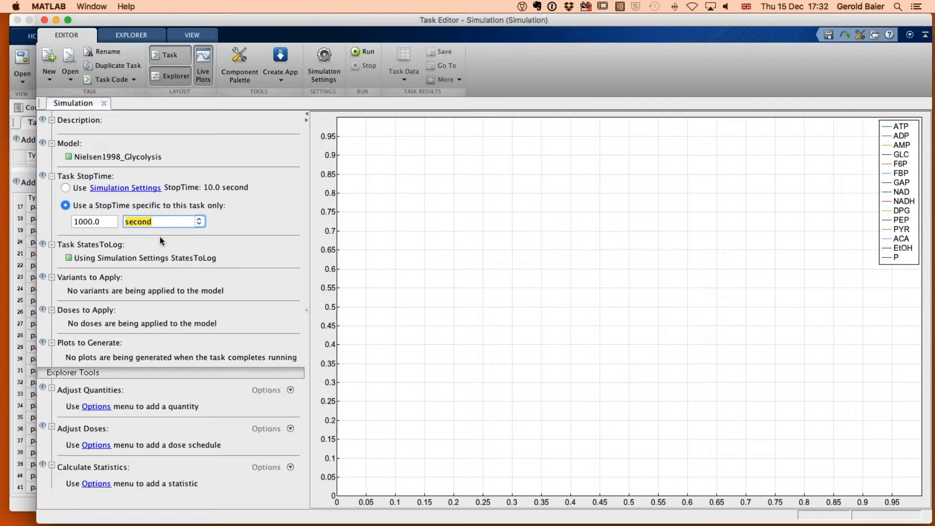
# - Expand the simulation's plot settings, review the available plot types and choose Time for the SimResults plot
pyautogui.click(66, 347)
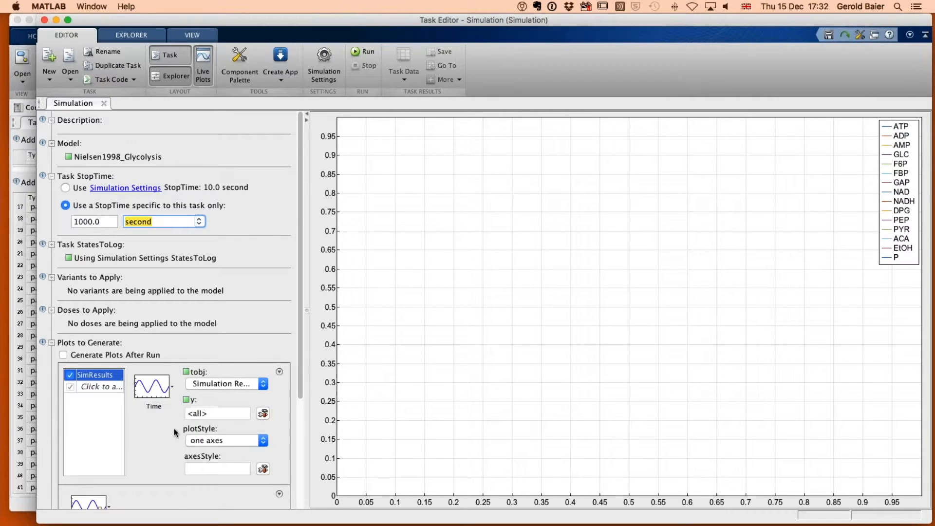
pyautogui.click(173, 387)
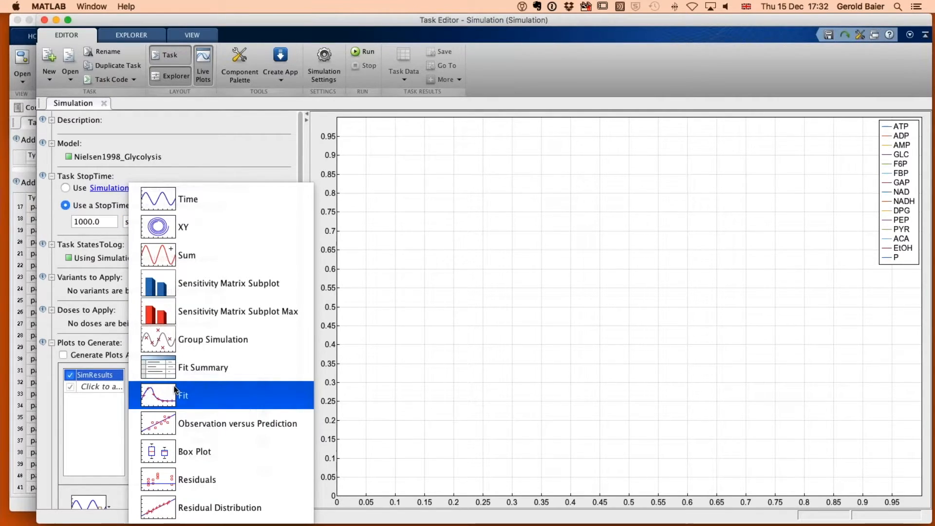
pyautogui.click(184, 198)
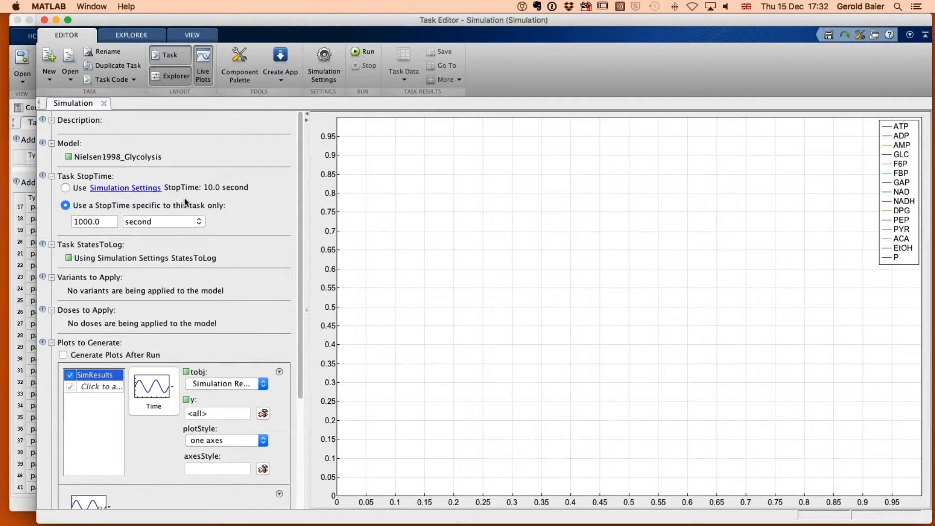
pyautogui.click(173, 386)
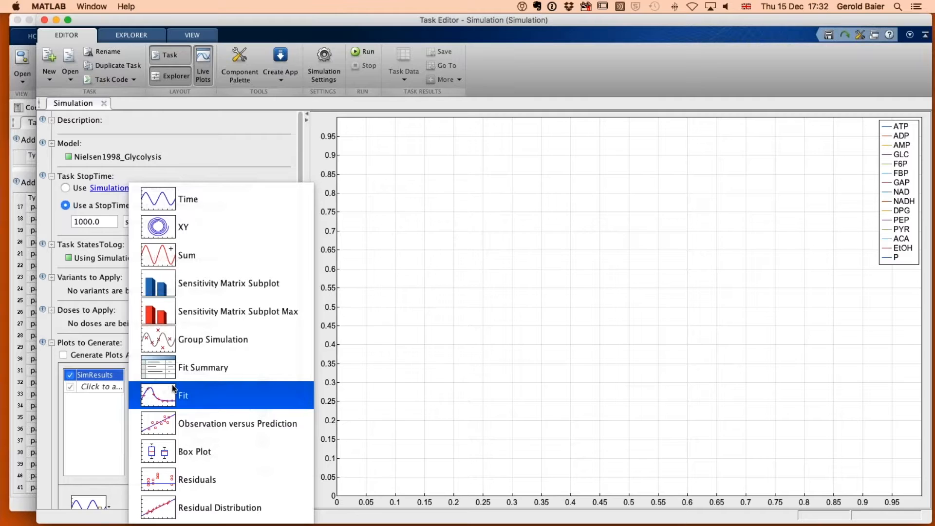
pyautogui.click(166, 201)
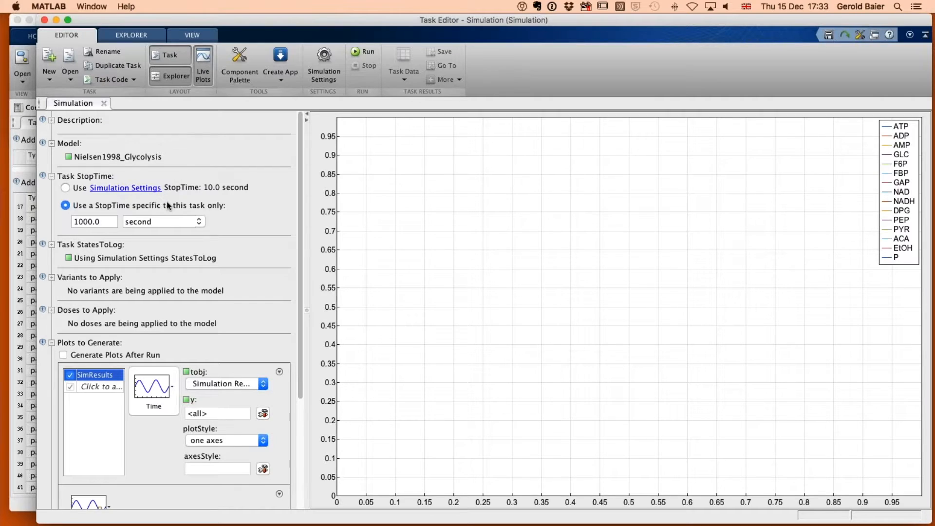
# - Run the simulation and enlarge the live plot to about 690–980 seconds, with values from about 1 to 10
pyautogui.click(361, 52)
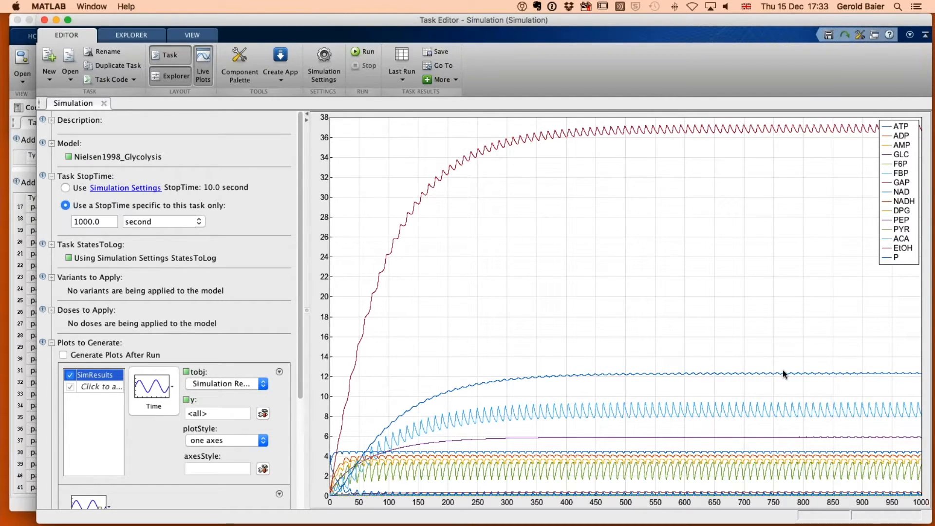
pyautogui.click(788, 414)
pyautogui.click(835, 426)
pyautogui.click(834, 409)
pyautogui.moveTo(331, 219); pyautogui.dragTo(393, 492)
pyautogui.moveTo(735, 395); pyautogui.dragTo(908, 486)
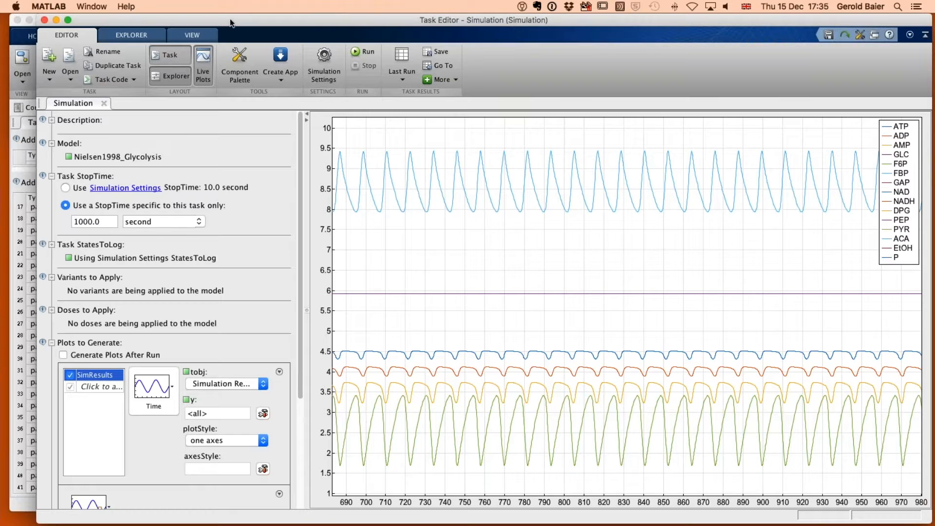
# - Return to the model's quantities table and set the value of parameter flow to 0
pyautogui.moveTo(230, 20); pyautogui.dragTo(309, 21)
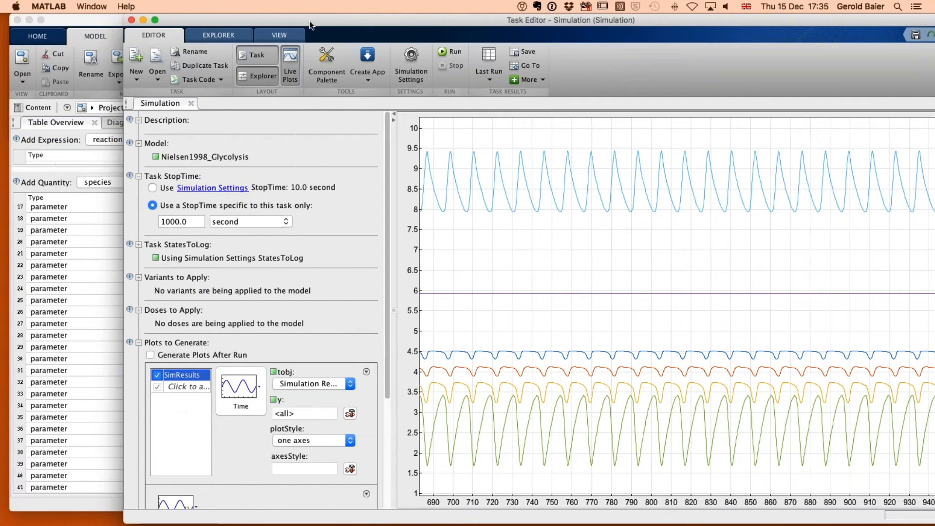
pyautogui.click(468, 286)
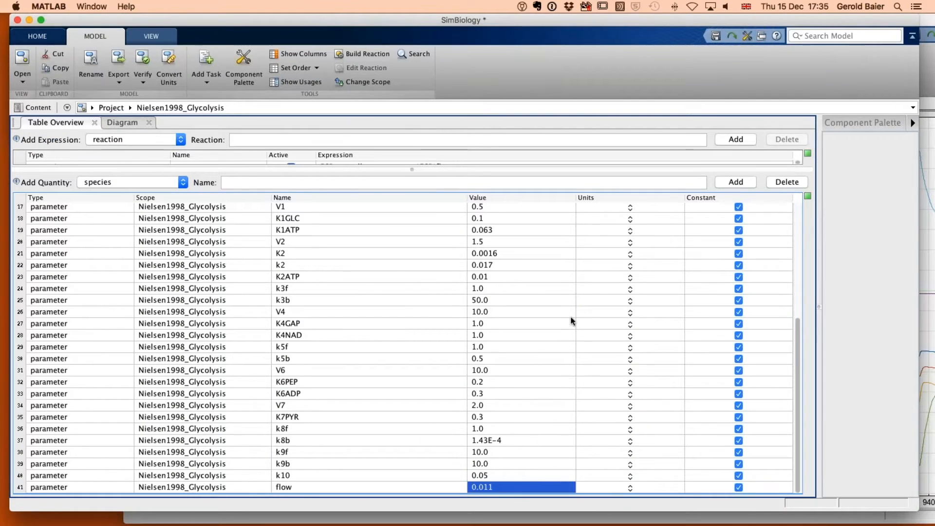
pyautogui.doubleClick(504, 490)
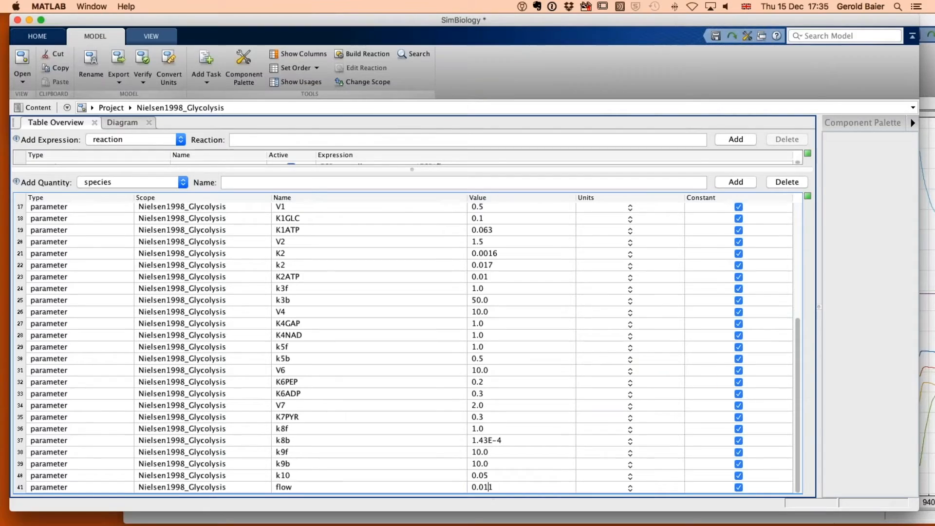
pyautogui.click(524, 482)
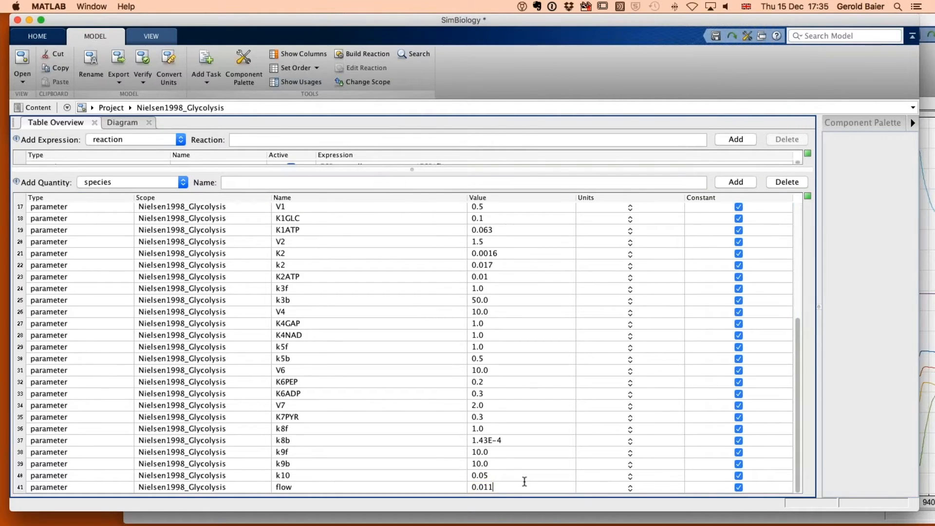
pyautogui.press('BackSpace')
pyautogui.press('BackSpace')
pyautogui.press('Return')
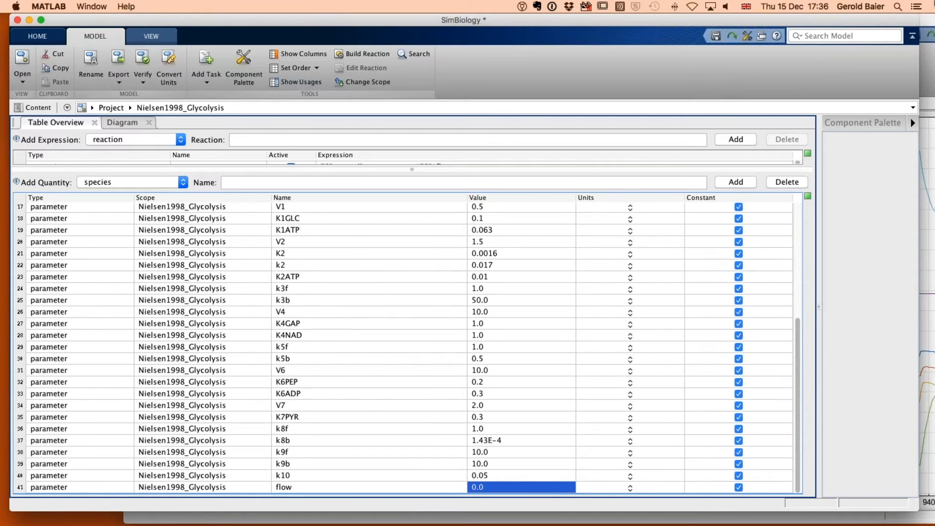
# - Rerun the simulation from the Task Editor and identify the species behind the curves shown in the live plot
pyautogui.click(930, 21)
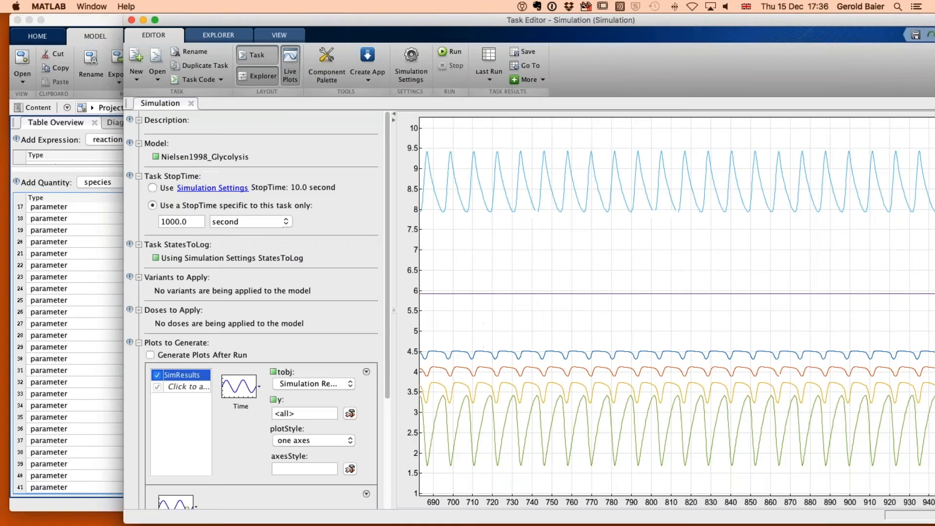
pyautogui.click(443, 53)
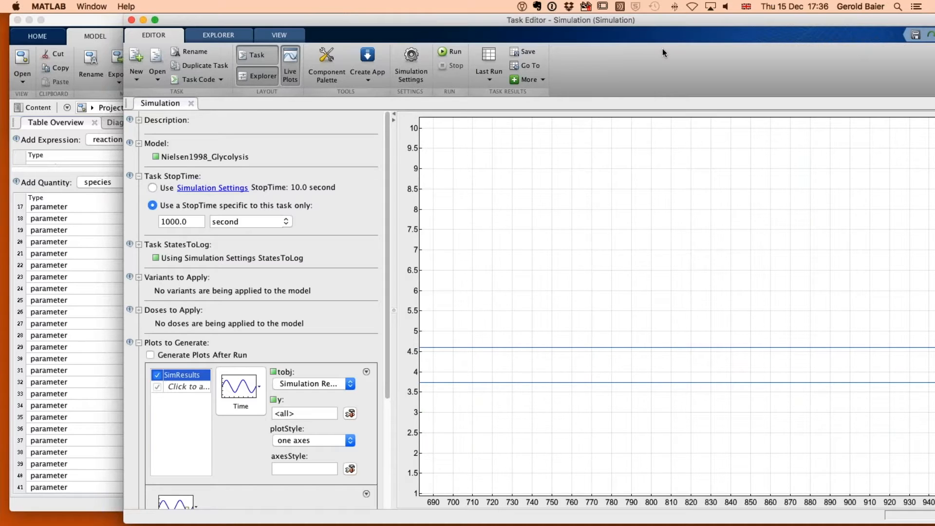
pyautogui.moveTo(707, 14); pyautogui.dragTo(592, 14)
pyautogui.click(621, 348)
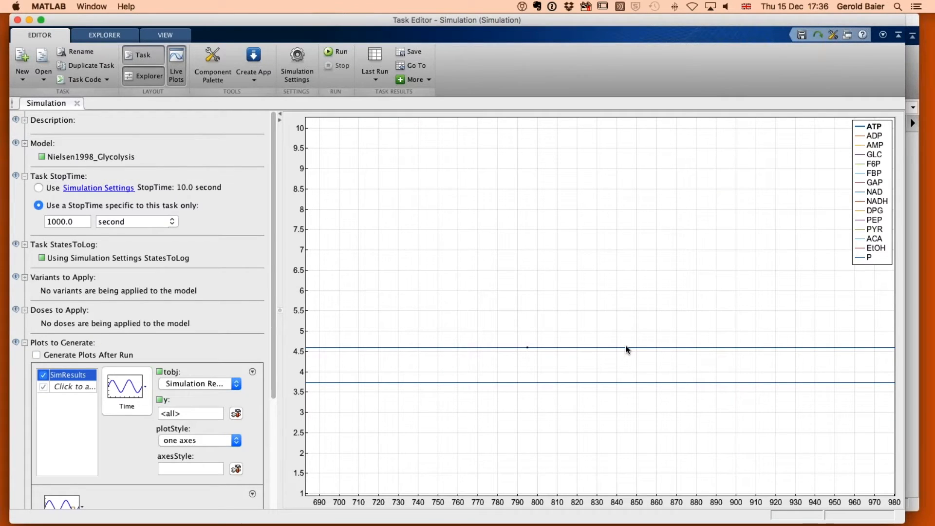
pyautogui.click(630, 337)
pyautogui.click(629, 348)
pyautogui.click(632, 383)
# - Go back to the model's quantities table and set the value of parameter flow to 0.05
pyautogui.moveTo(537, 20); pyautogui.dragTo(693, 18)
pyautogui.click(94, 20)
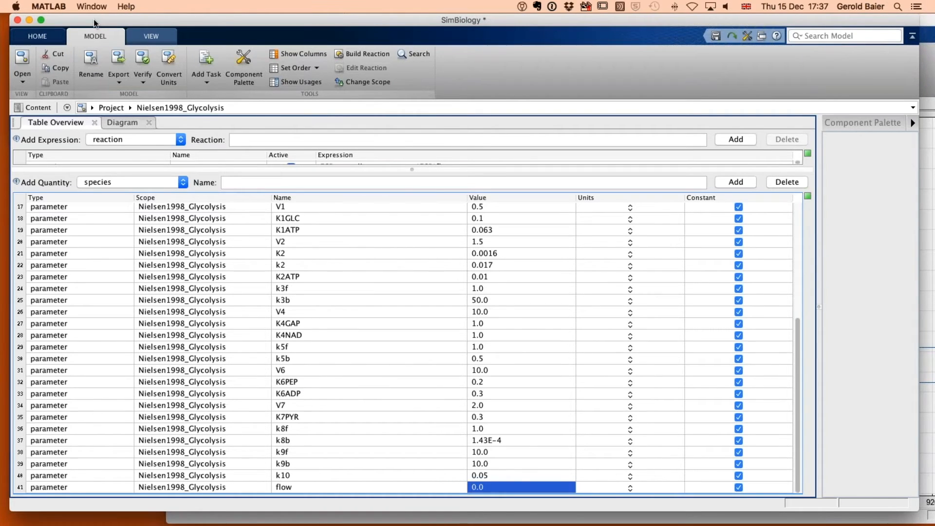
pyautogui.click(433, 487)
pyautogui.doubleClick(484, 489)
pyautogui.write('0.05')
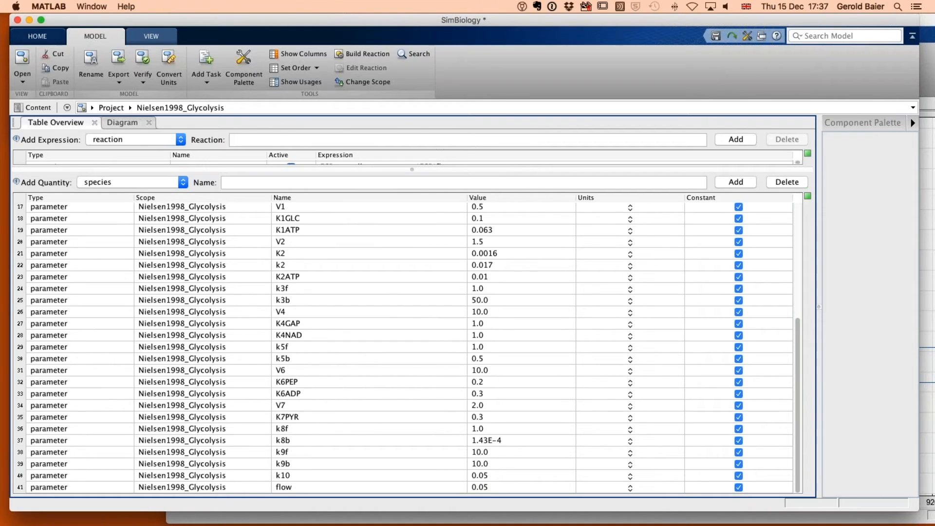
pyautogui.press('Return')
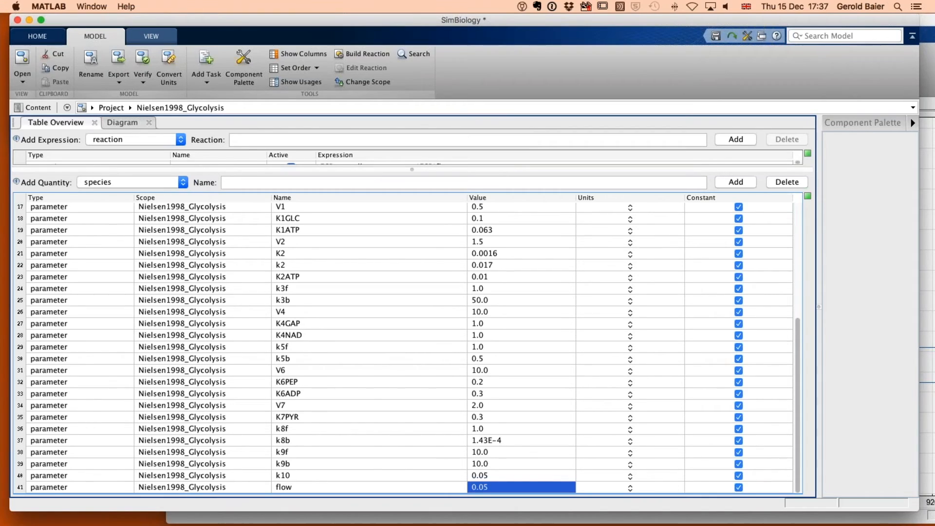
# - Rerun the simulation and zoom the live plot in to about 800–880 seconds, with values from about 1 to 3.5
pyautogui.click(930, 23)
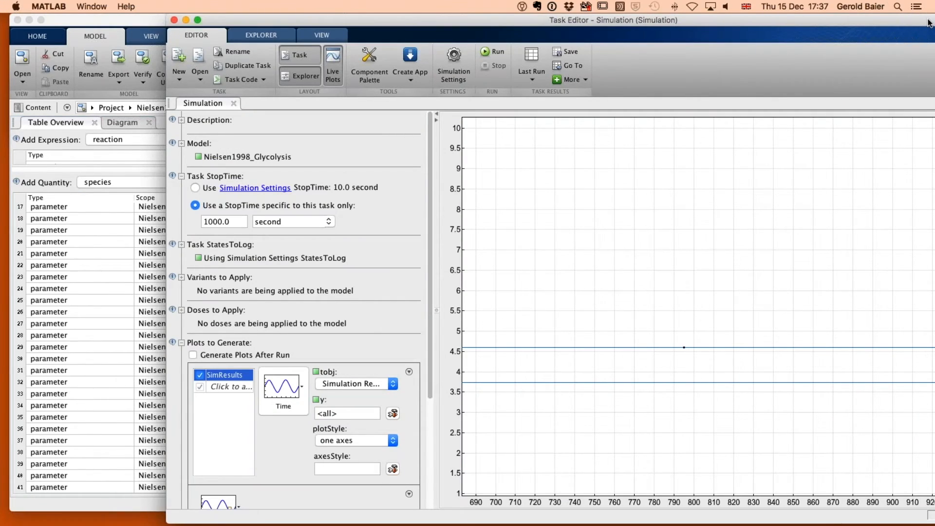
pyautogui.moveTo(930, 23); pyautogui.dragTo(801, 7)
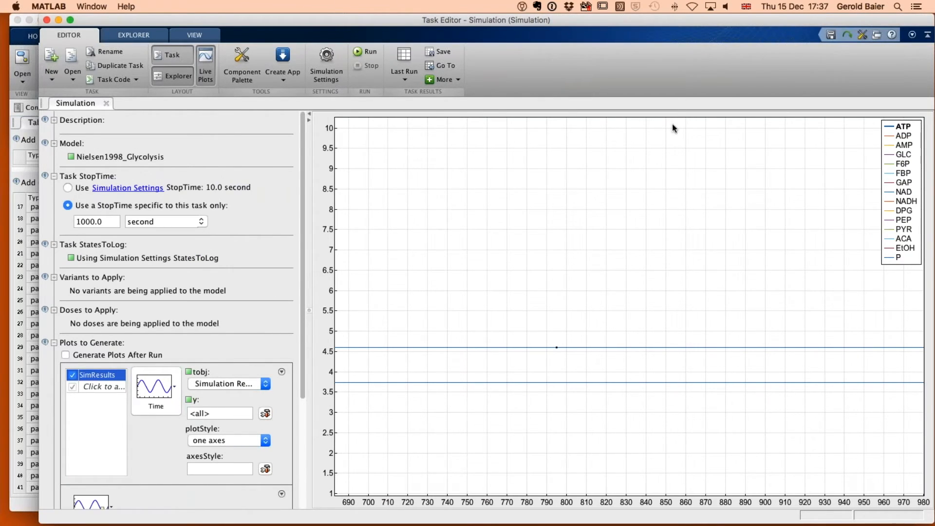
pyautogui.click(356, 51)
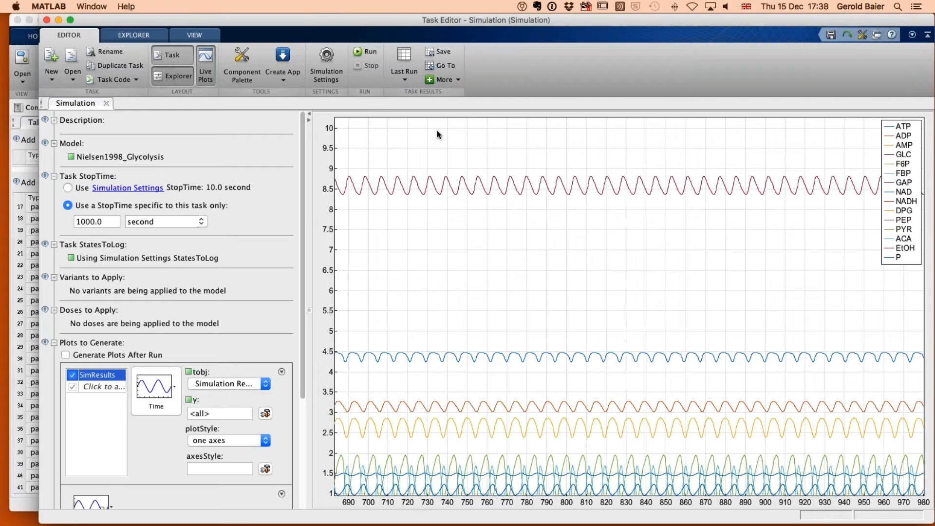
pyautogui.moveTo(559, 393); pyautogui.dragTo(729, 497)
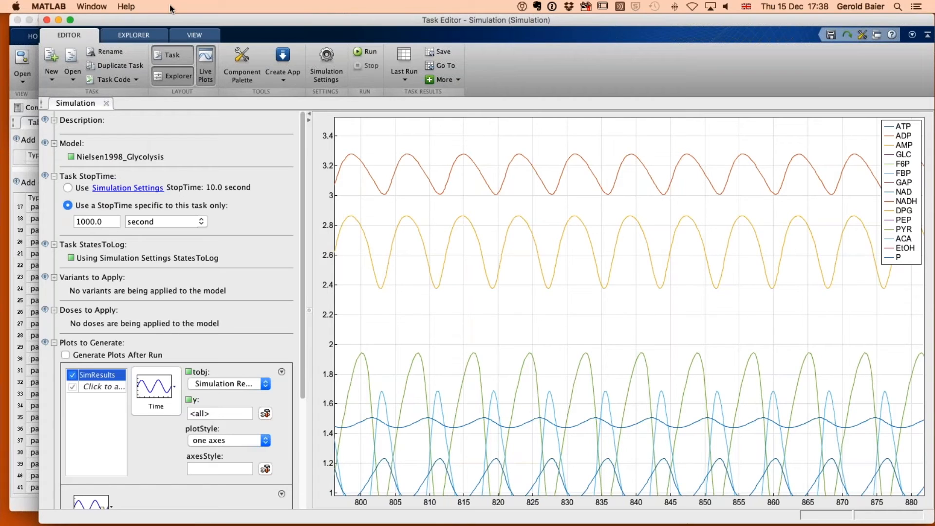
# - Go back to the model's quantities table and set the value of parameter flow to 0.005
pyautogui.moveTo(170, 20); pyautogui.dragTo(214, 20)
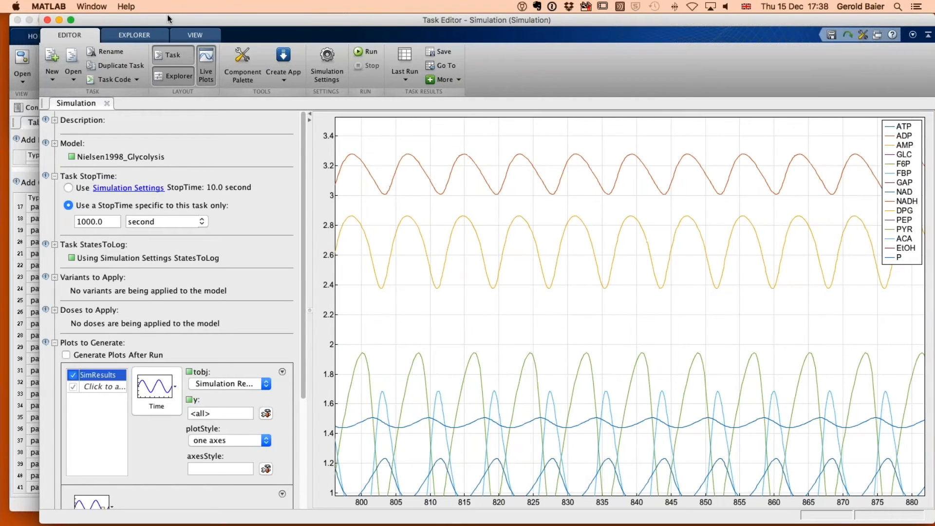
pyautogui.click(67, 18)
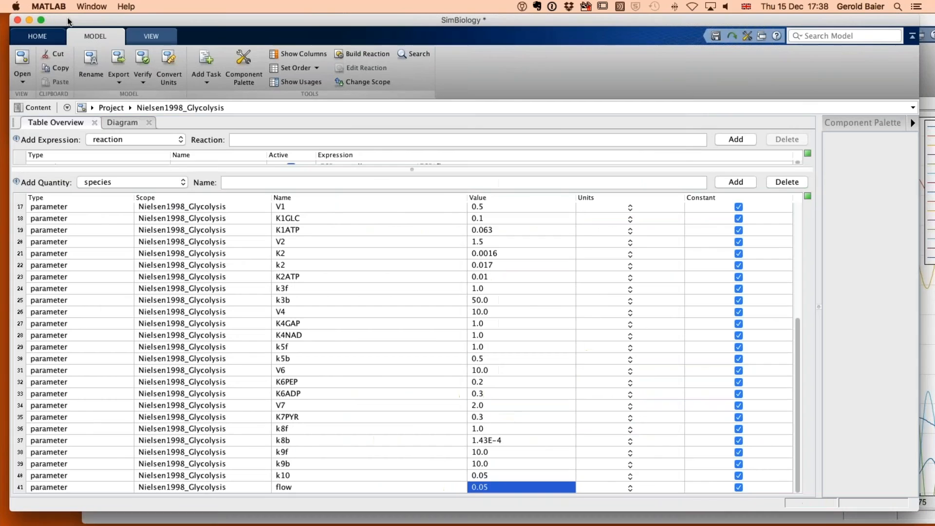
pyautogui.doubleClick(489, 490)
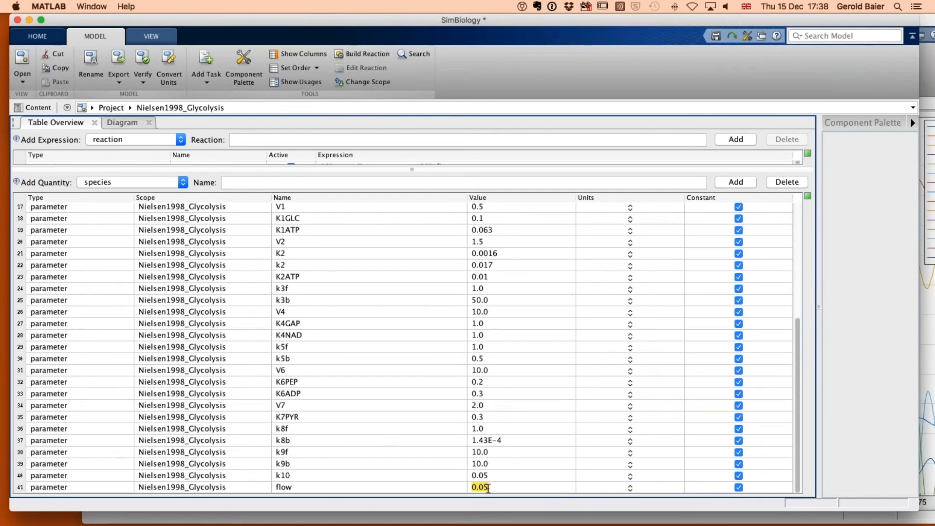
pyautogui.click(517, 486)
pyautogui.write('0')
pyautogui.press('Return')
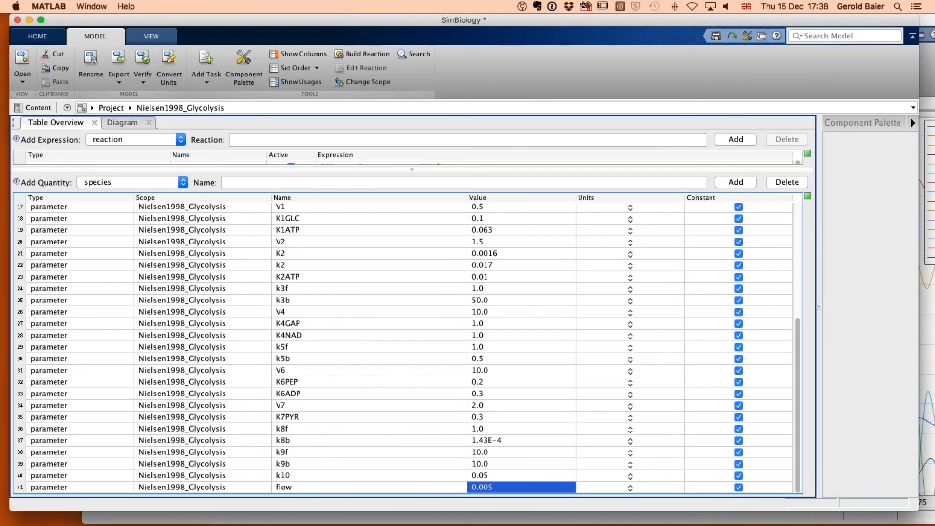
# - Rerun the simulation and zoom the live plot in to about 530–730 seconds, with values from 0 to about 5
pyautogui.press('super+grave')
pyautogui.click(403, 49)
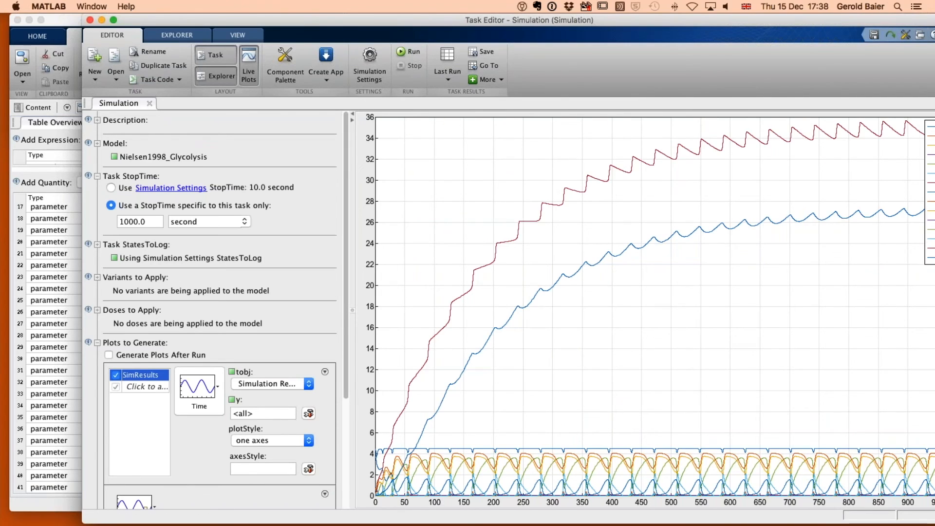
pyautogui.moveTo(502, 18); pyautogui.dragTo(457, 17)
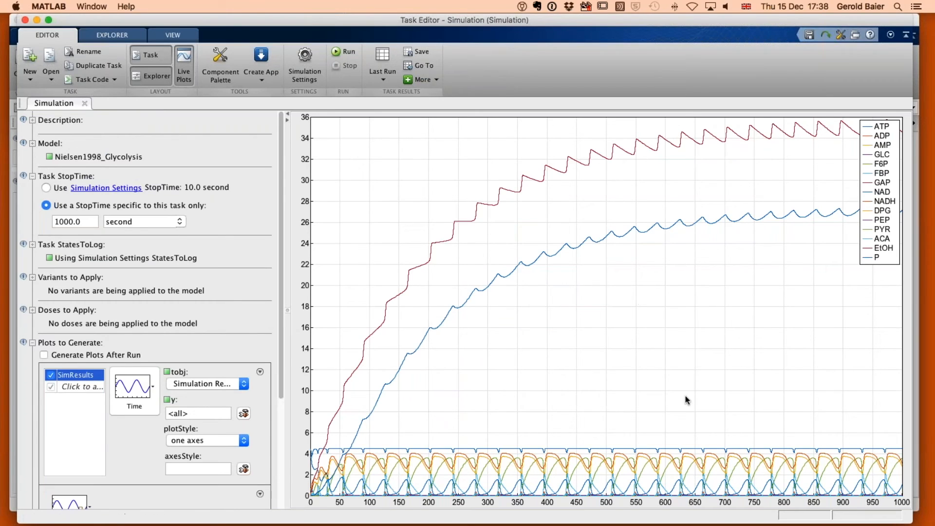
pyautogui.moveTo(626, 444); pyautogui.dragTo(741, 495)
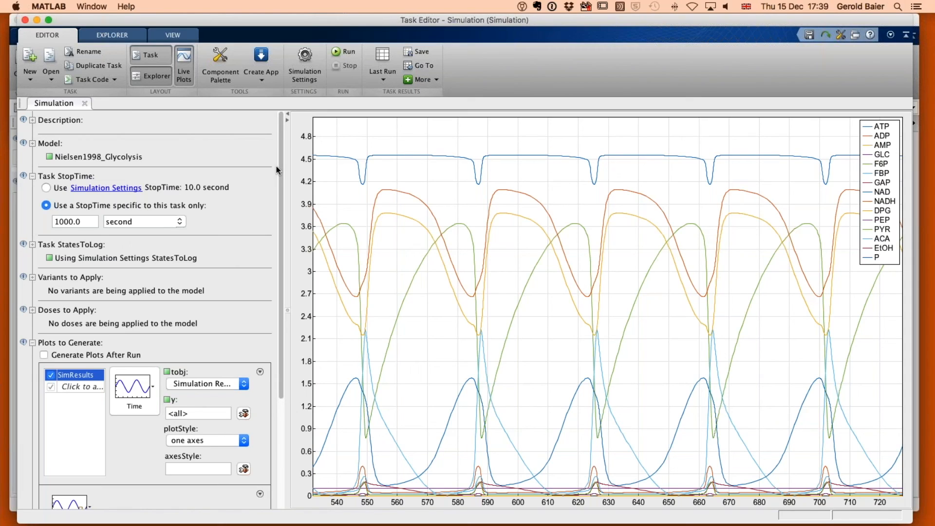
# - Change the plot style of the SimResults time plot to trellis in the simulation task
pyautogui.click(242, 441)
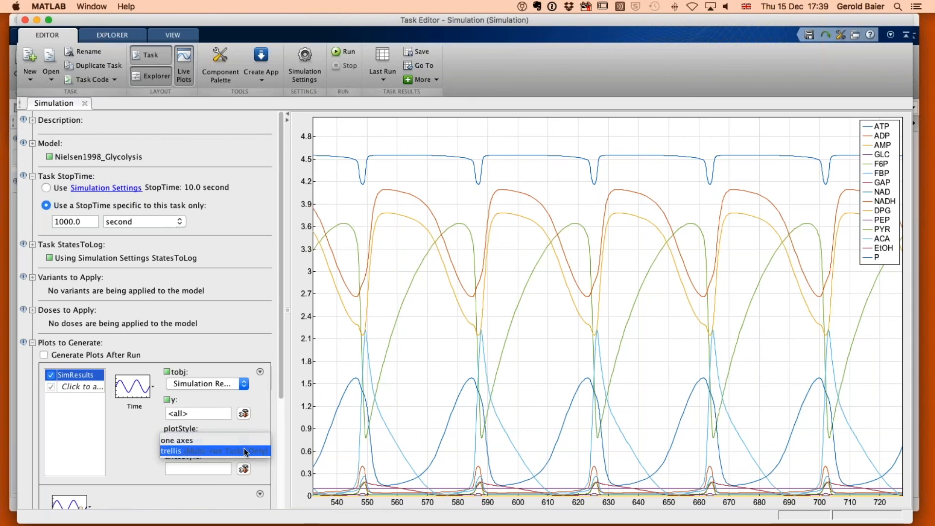
pyautogui.click(245, 452)
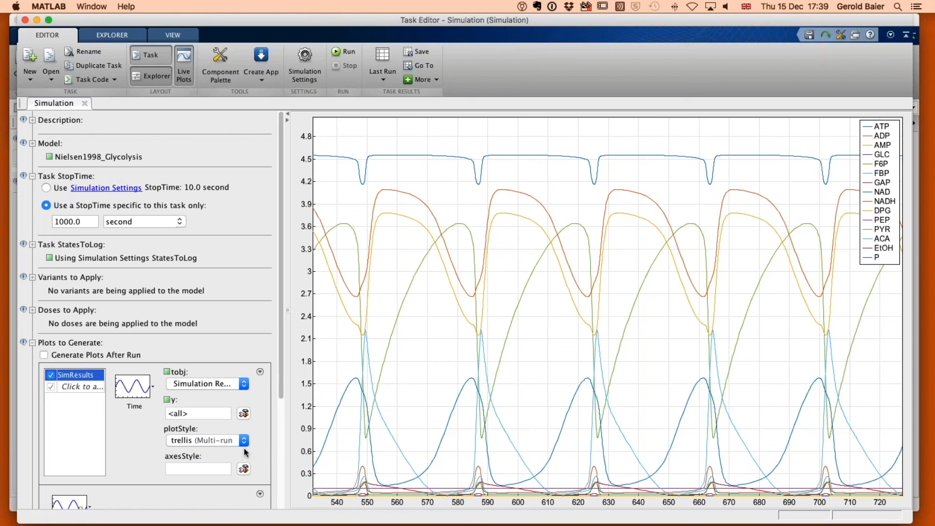